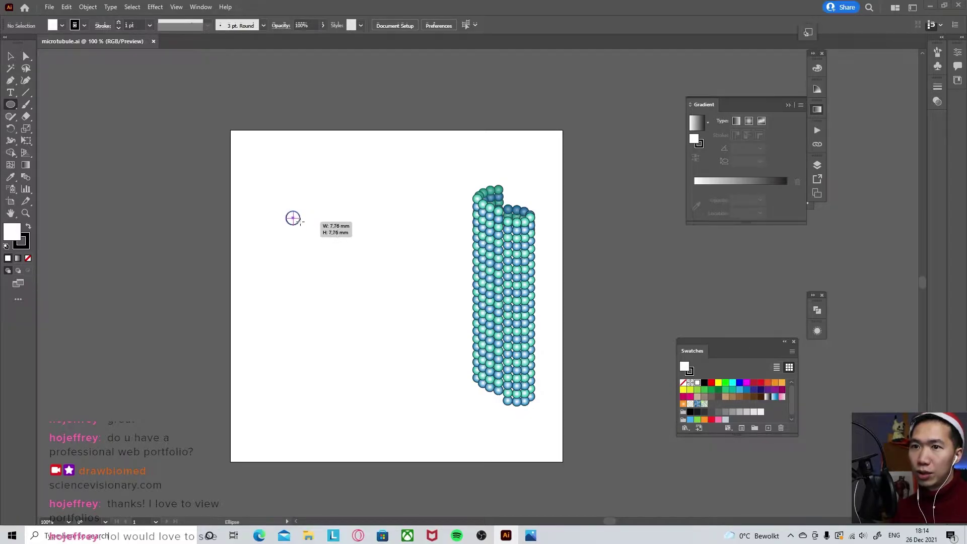
- Fill the 5.292 mm circle with a white-to-teal radial gradient and give it a 0.5 pt black stroke
{"action": "key", "text": "v"}
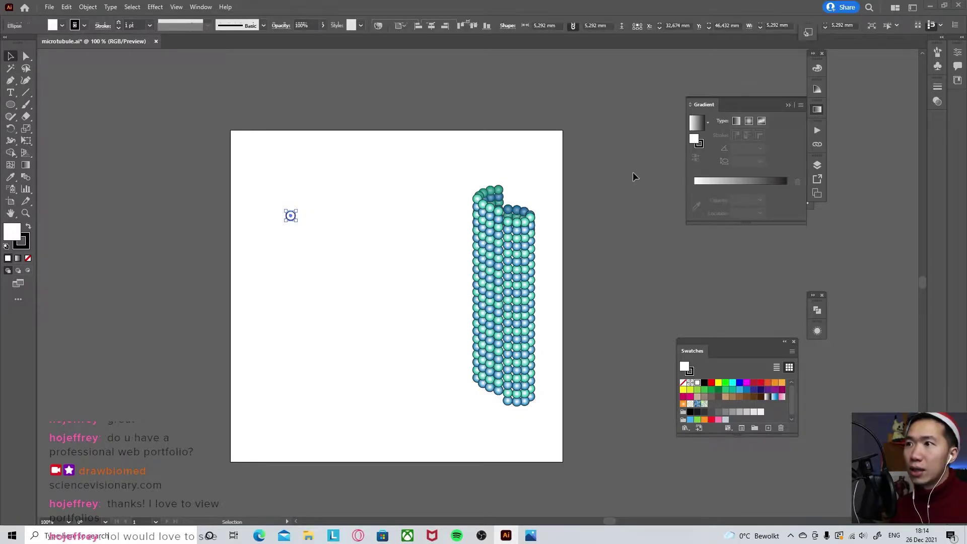
{"action": "left_click", "coordinate": [748, 122]}
{"action": "left_click", "coordinate": [24, 168]}
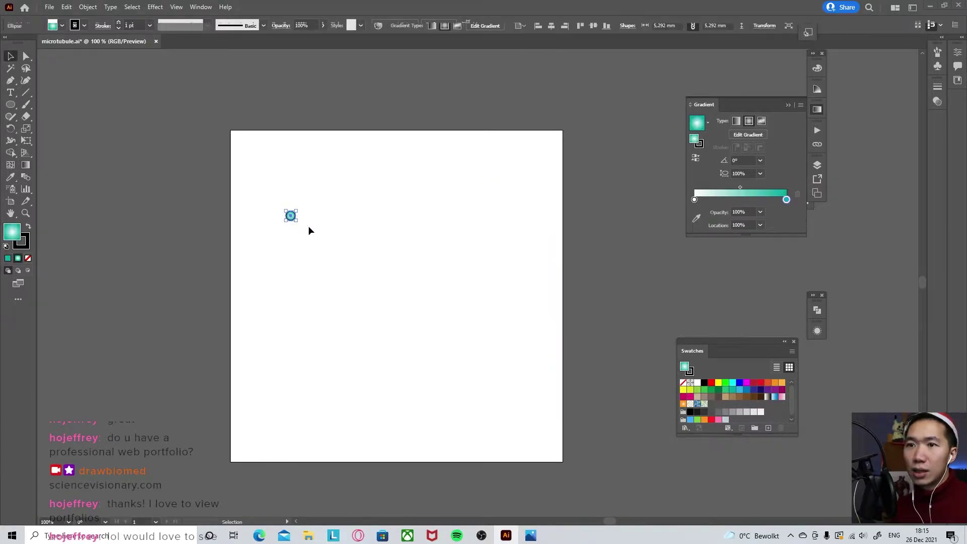
{"action": "left_click", "coordinate": [149, 25]}
{"action": "left_click", "coordinate": [158, 47]}
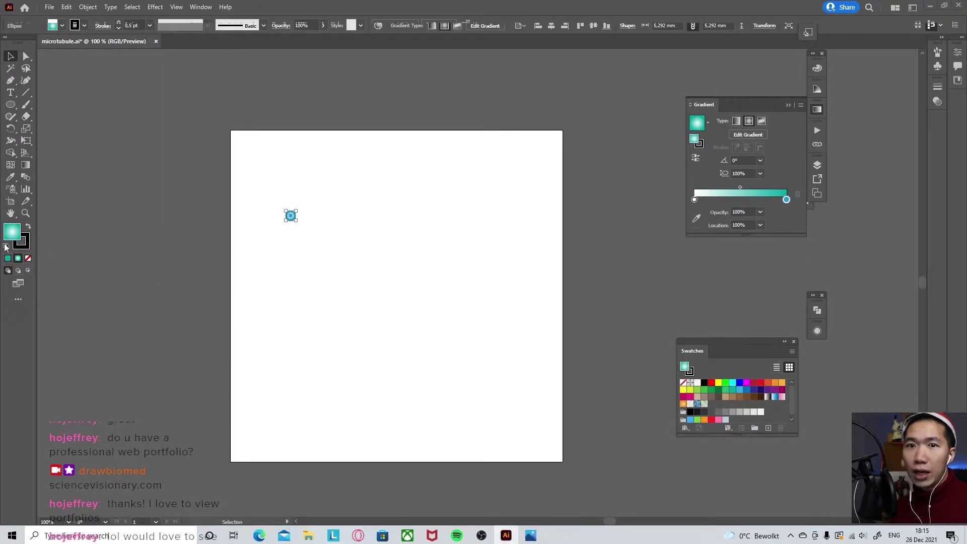
{"action": "key", "text": "x"}
{"action": "key", "text": "x"}
- Duplicate the teal circle horizontally to its right and change the copy's outer gradient colour to blue
{"action": "left_click_drag", "start_coordinate": [290, 216], "coordinate": [430, 216]}
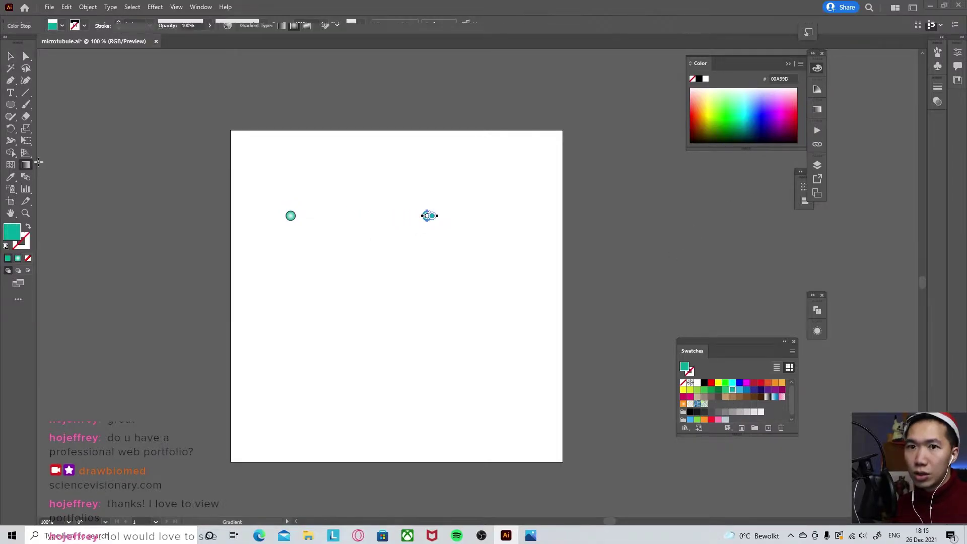
{"action": "left_click", "coordinate": [25, 164]}
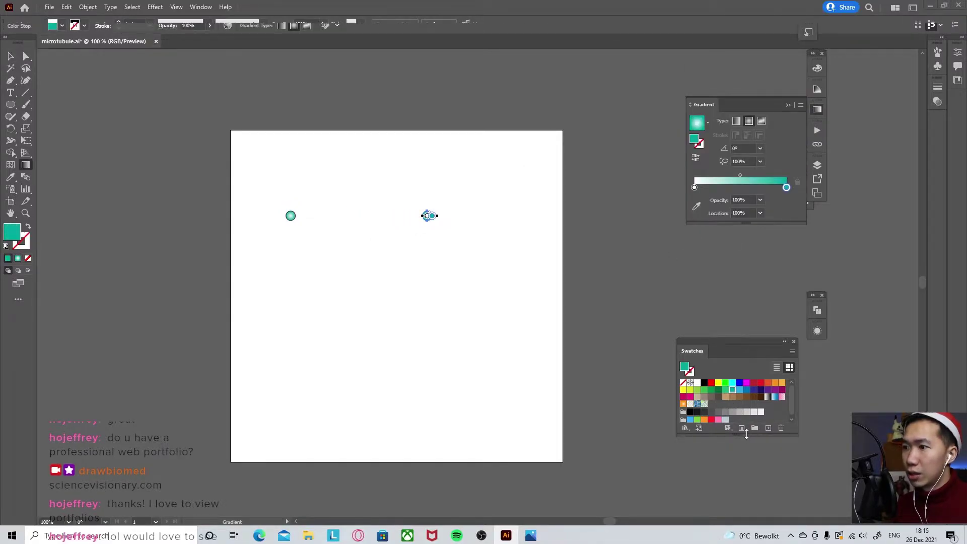
{"action": "left_click", "coordinate": [739, 391]}
{"action": "key", "text": "v"}
{"action": "left_click", "coordinate": [466, 218]}
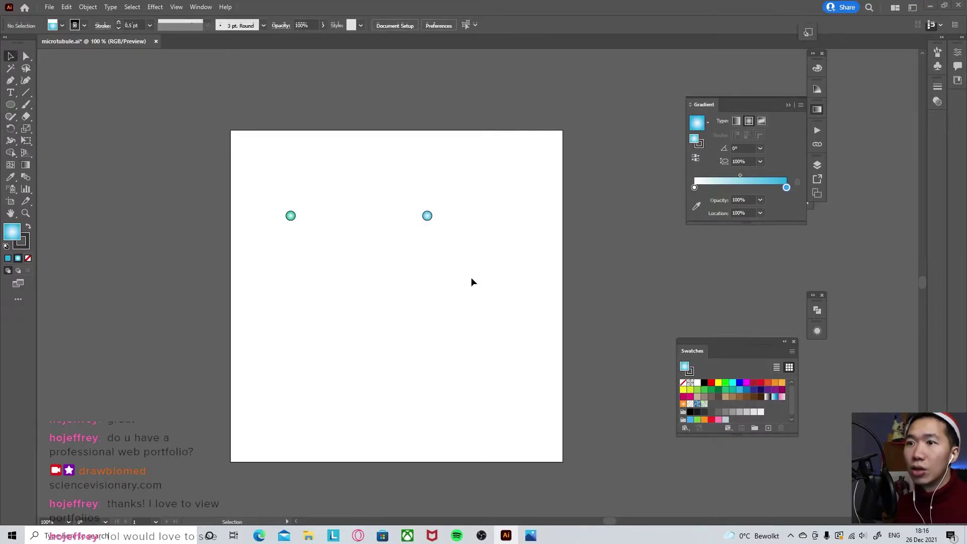
- Darken the blue circle's gradient and move the circle slightly closer to the teal one
{"action": "left_click", "coordinate": [429, 216]}
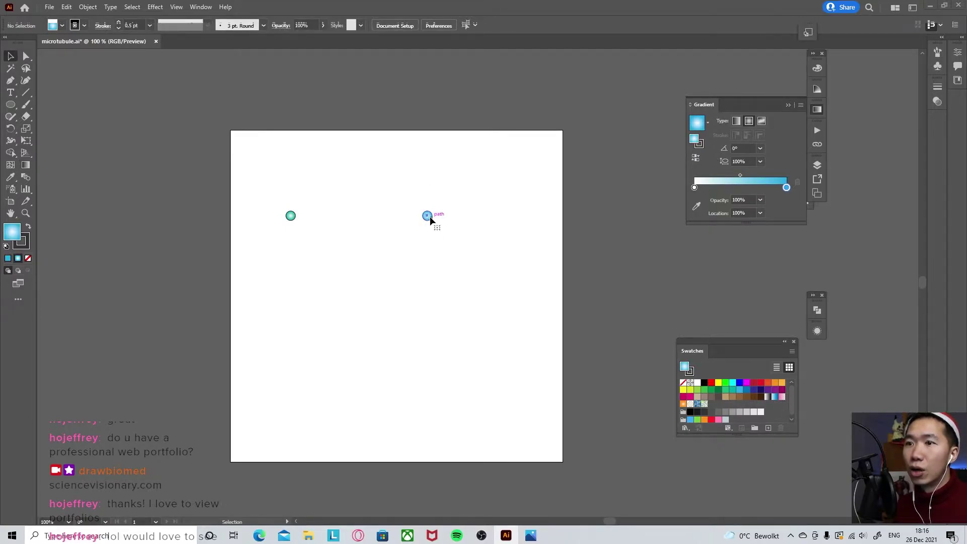
{"action": "left_click", "coordinate": [512, 256]}
{"action": "left_click_drag", "start_coordinate": [427, 215], "coordinate": [313, 203]}
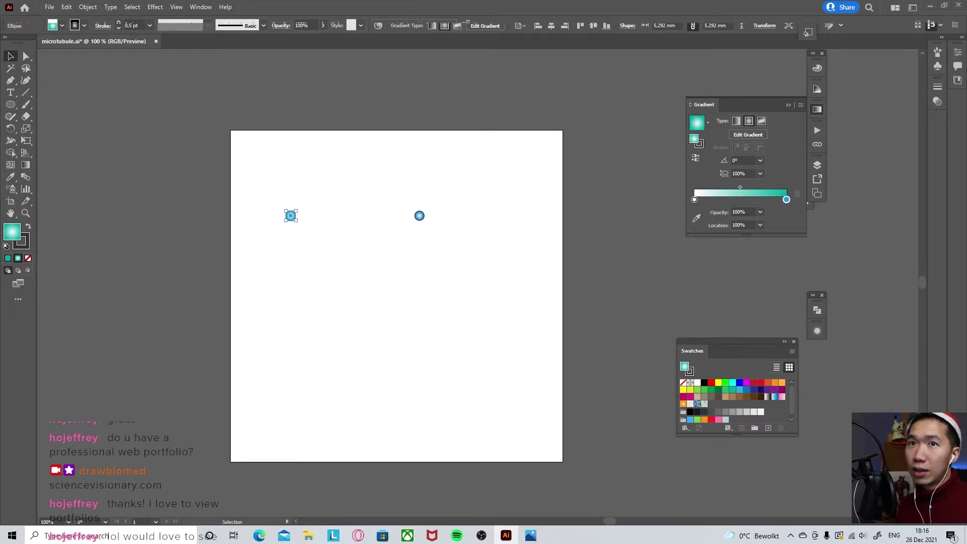
- Expand the teal circle's appearance and expand its gradient fill into a specified number of objects
{"action": "left_click", "coordinate": [87, 7]}
{"action": "left_click", "coordinate": [317, 217]}
{"action": "left_click", "coordinate": [292, 218]}
{"action": "left_click", "coordinate": [88, 7]}
{"action": "left_click", "coordinate": [121, 138]}
{"action": "left_click", "coordinate": [87, 7]}
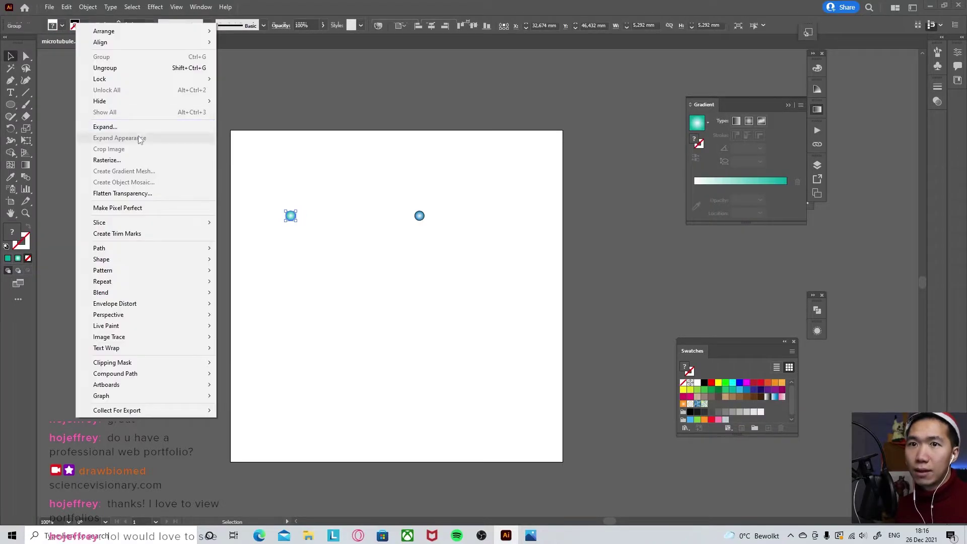
{"action": "left_click", "coordinate": [137, 128]}
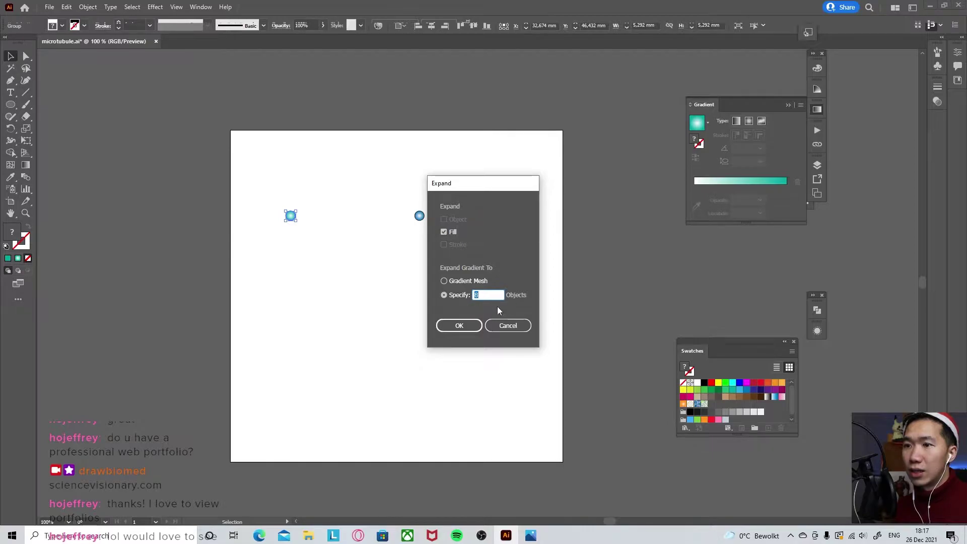
{"action": "left_click", "coordinate": [463, 325]}
{"action": "left_click", "coordinate": [334, 254]}
{"action": "scroll", "coordinate": [332, 252], "scroll_direction": "up", "scroll_amount": 1}
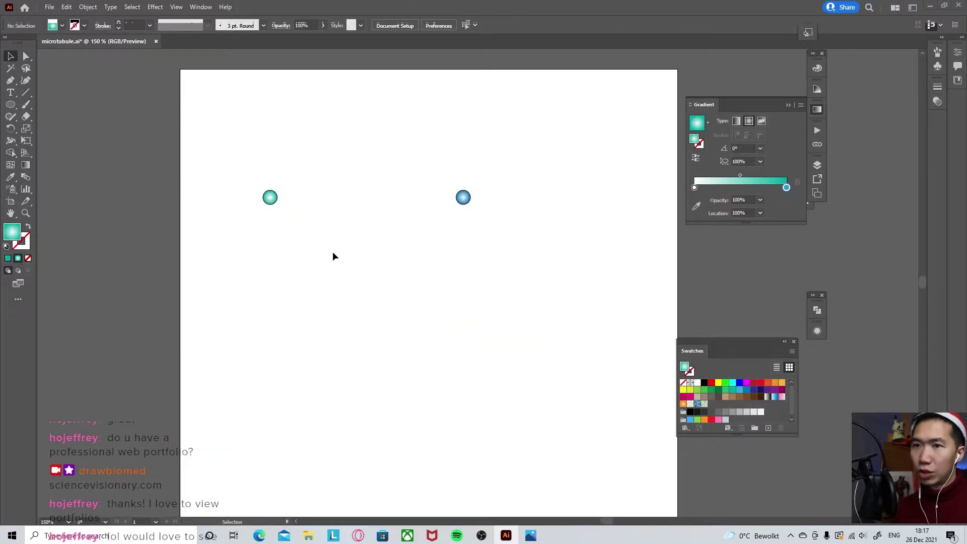
{"action": "scroll", "coordinate": [333, 252], "scroll_direction": "up", "scroll_amount": 2}
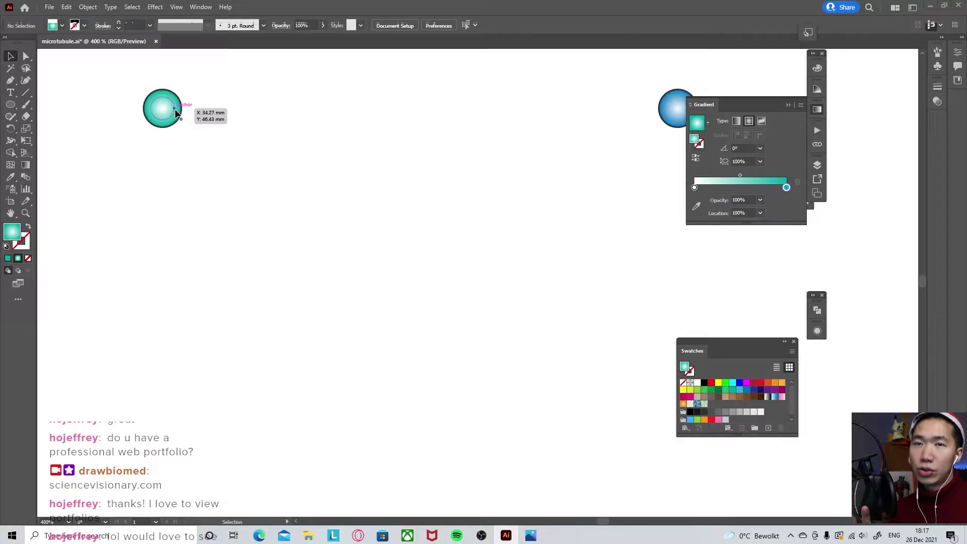
{"action": "key", "text": "ctrl+1"}
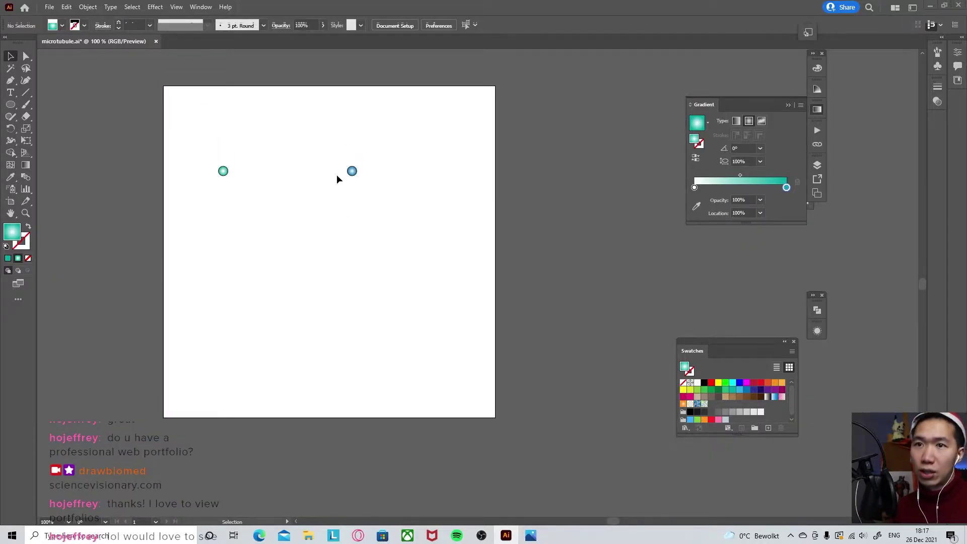
- Create a scatter brush named "alpha tubulin" from the expanded teal circle, keeping the default brush options
{"action": "left_click", "coordinate": [223, 171]}
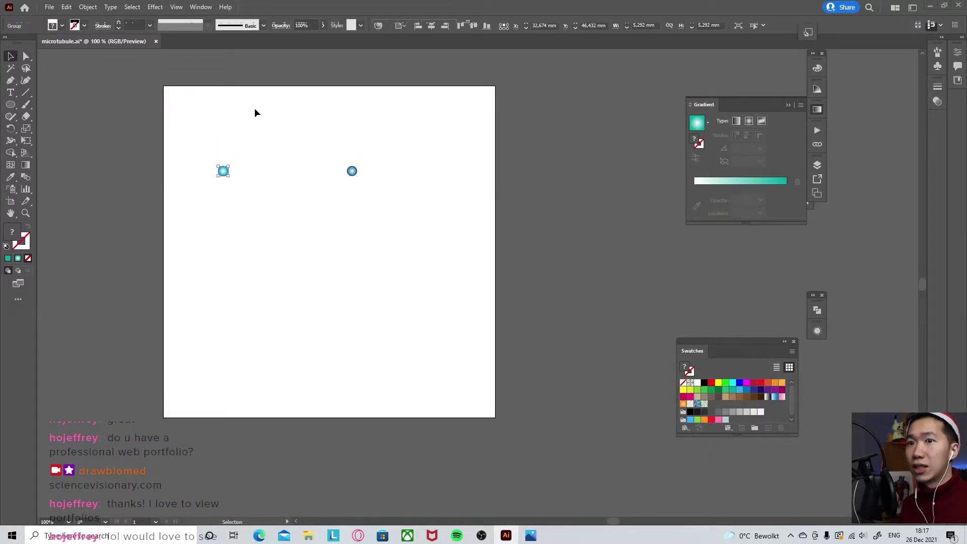
{"action": "left_click", "coordinate": [264, 25]}
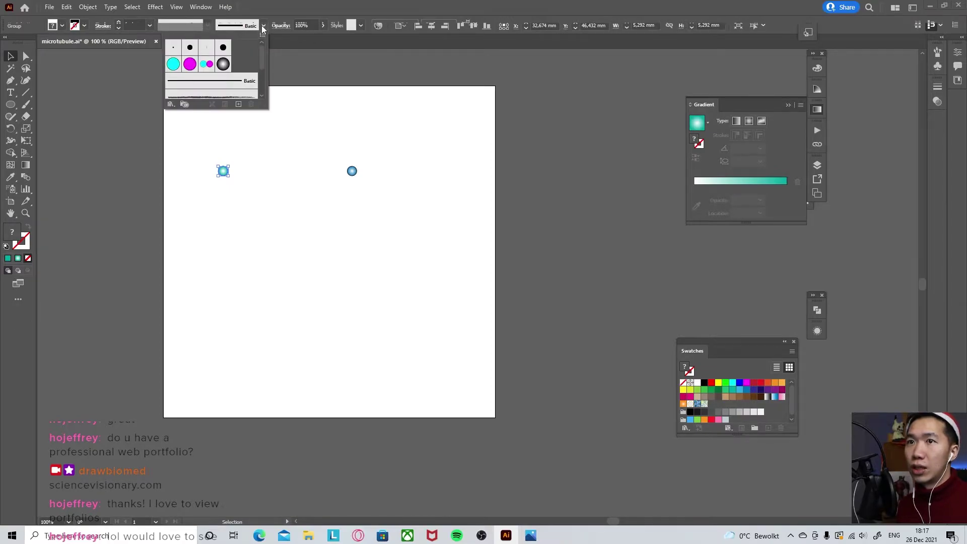
{"action": "left_click", "coordinate": [262, 36]}
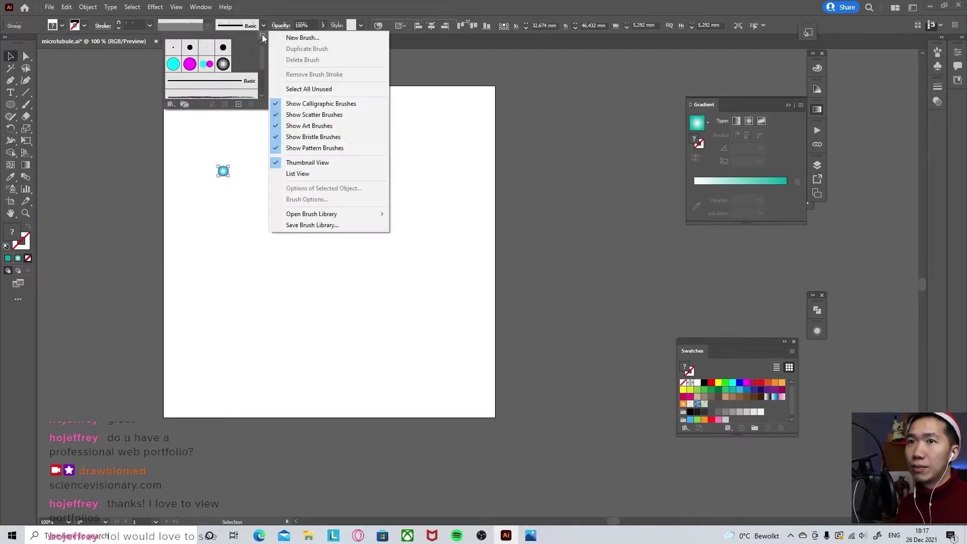
{"action": "left_click", "coordinate": [301, 38]}
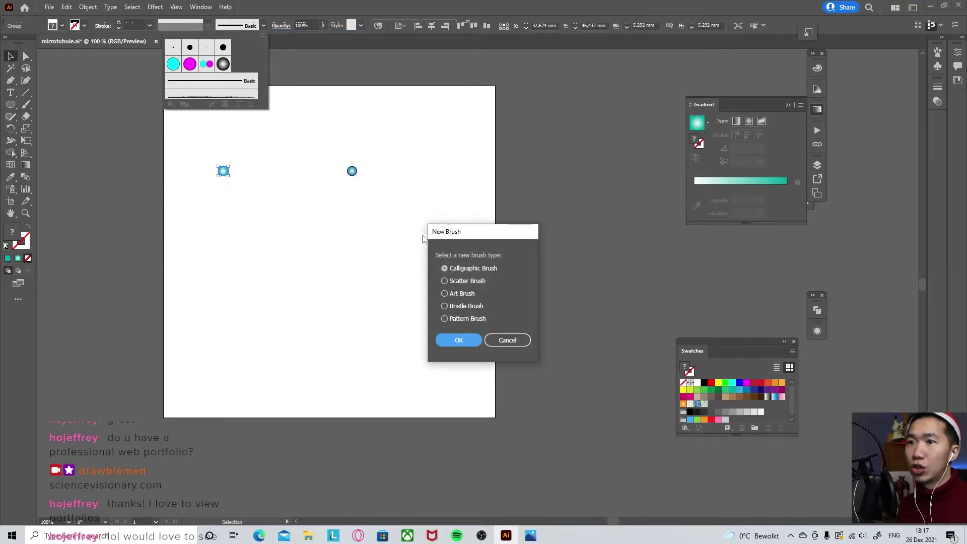
{"action": "left_click", "coordinate": [466, 280]}
{"action": "left_click", "coordinate": [464, 341]}
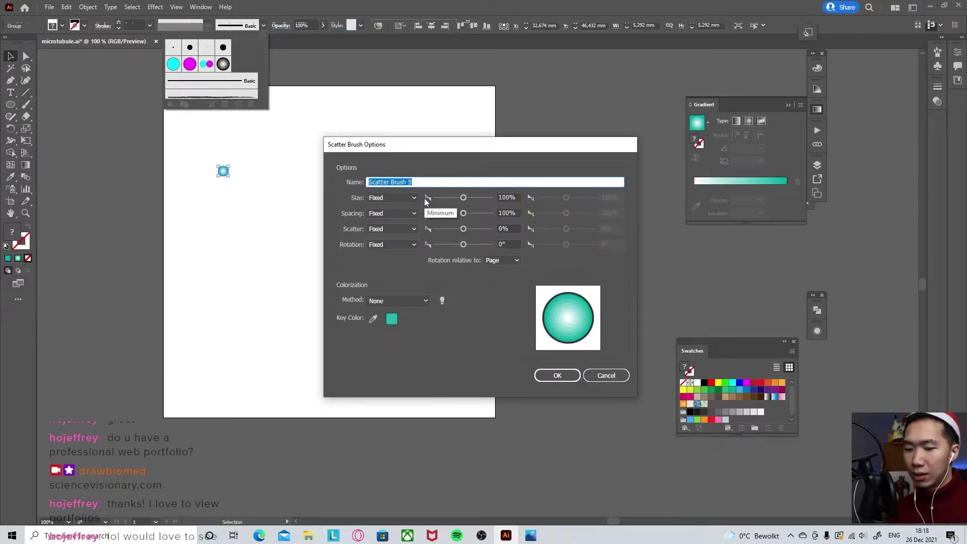
{"action": "type", "text": "alpha t"}
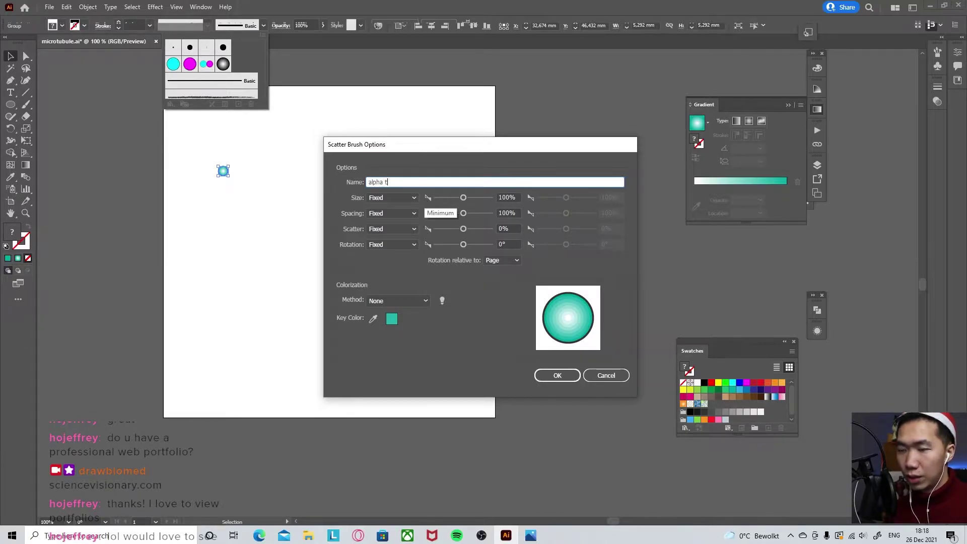
{"action": "key", "text": "Return"}
- Expand the blue circle's appearance and expand its gradient fill into a specified number of objects
{"action": "left_click", "coordinate": [351, 171]}
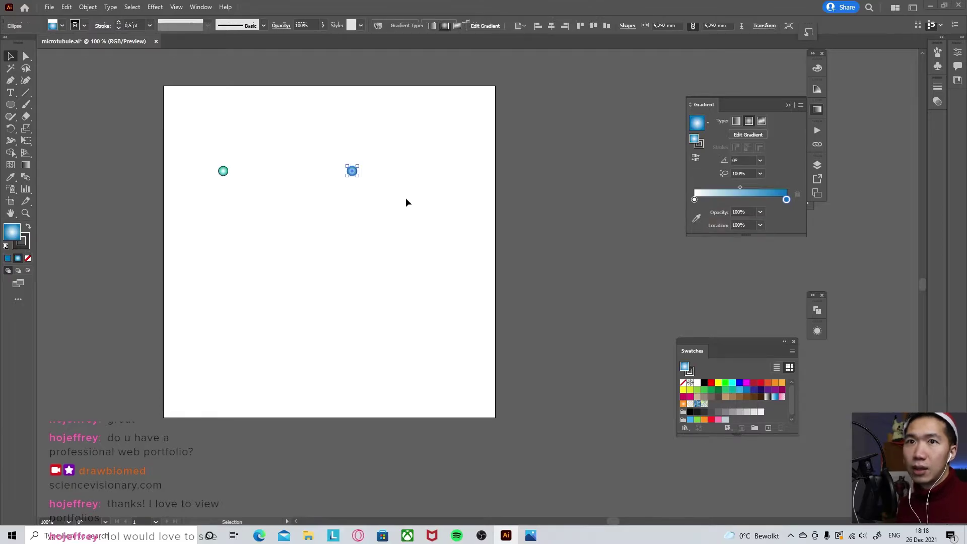
{"action": "left_click", "coordinate": [66, 7]}
{"action": "mouse_move", "coordinate": [88, 7]}
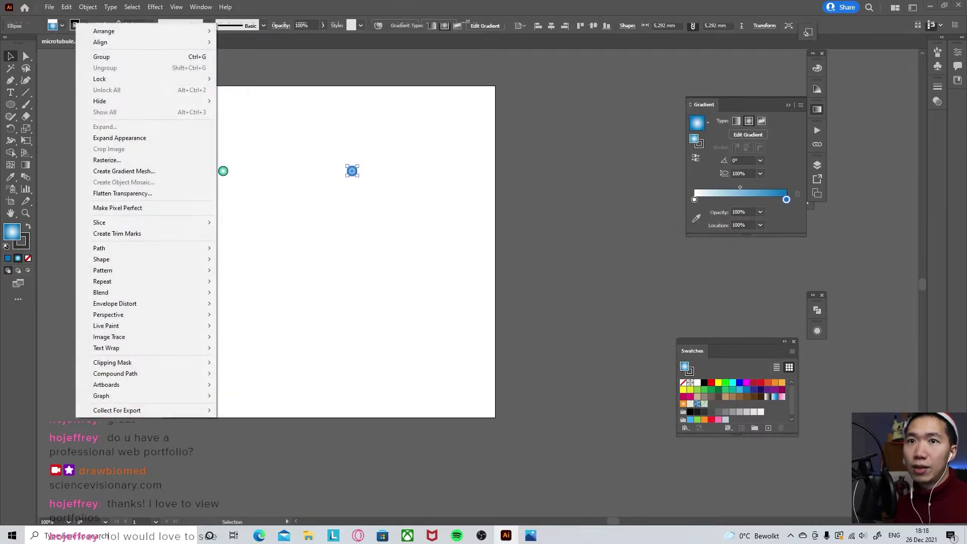
{"action": "left_click", "coordinate": [96, 139]}
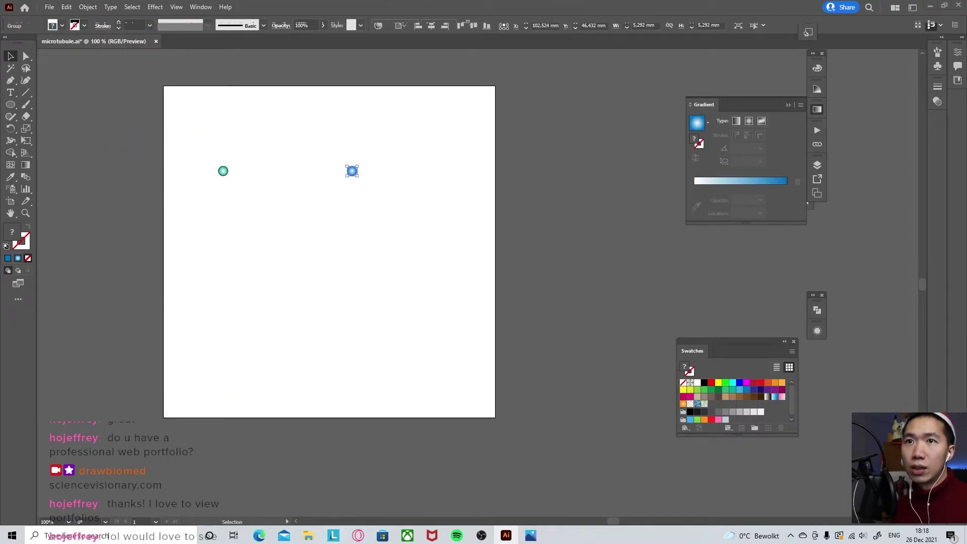
{"action": "left_click", "coordinate": [66, 7]}
{"action": "mouse_move", "coordinate": [88, 7]}
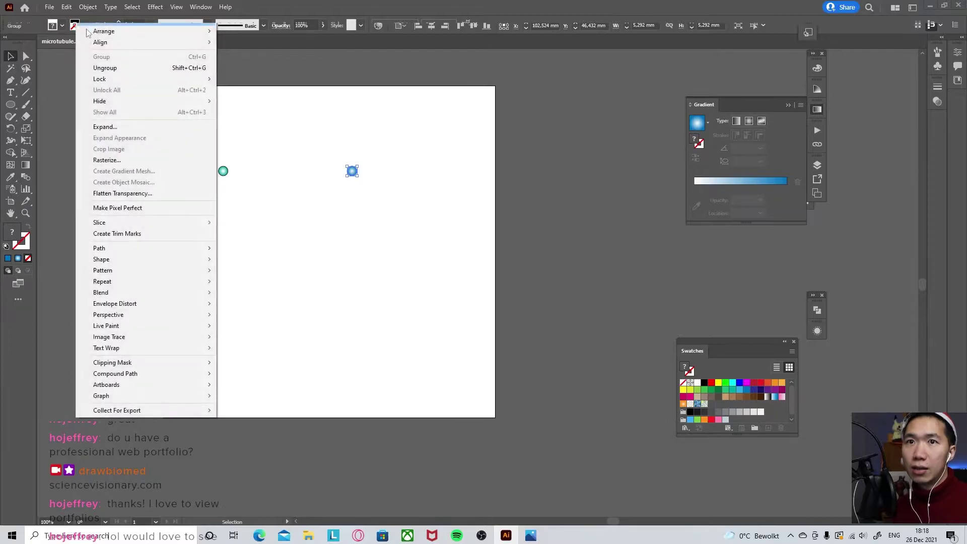
{"action": "left_click", "coordinate": [105, 127]}
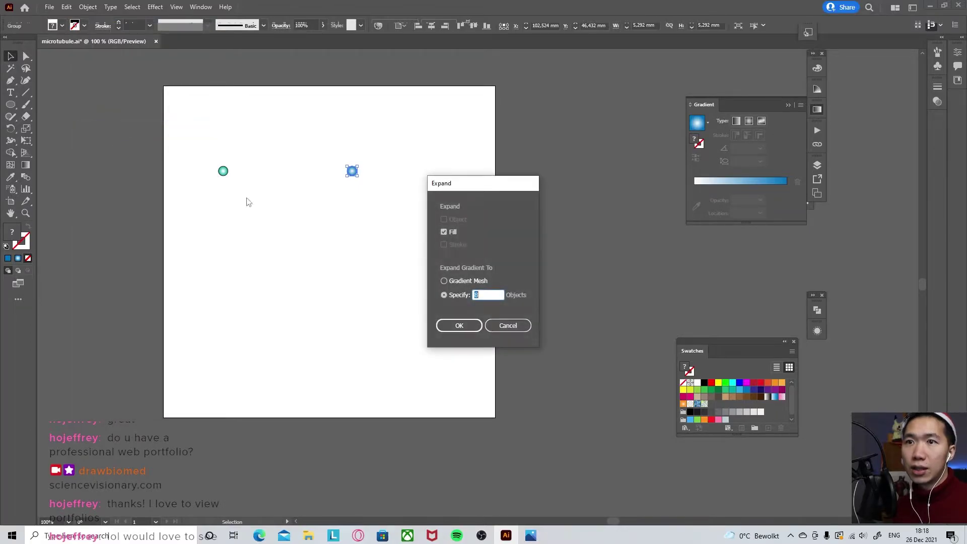
{"action": "left_click", "coordinate": [458, 325]}
- Create a scatter brush named "Beta tubulin" from the expanded blue circle, keeping the default brush options
{"action": "left_click", "coordinate": [351, 224]}
{"action": "left_click", "coordinate": [262, 34]}
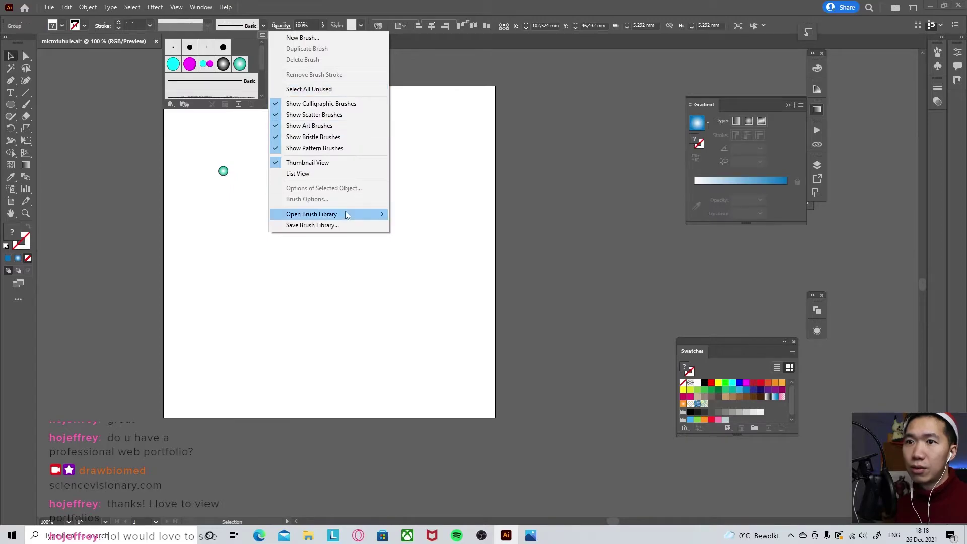
{"action": "left_click", "coordinate": [302, 38]}
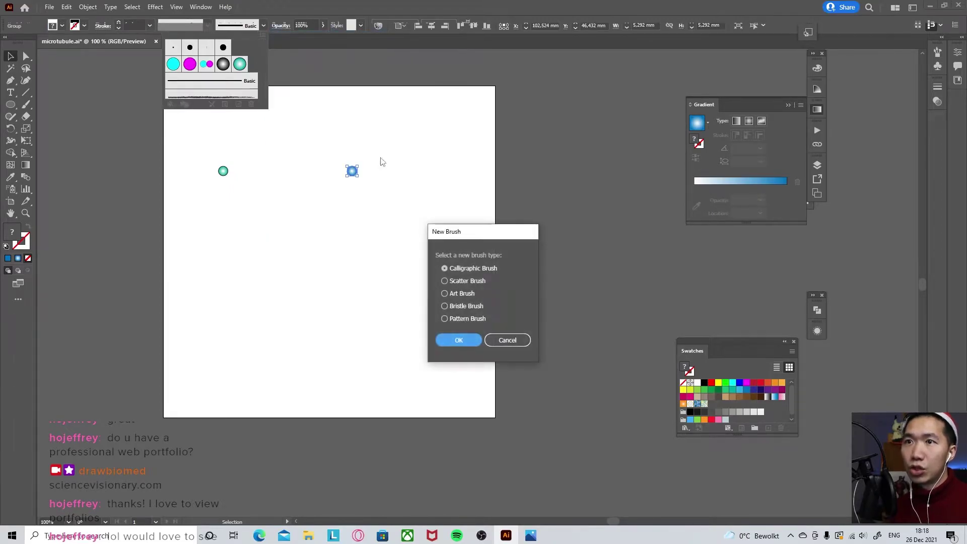
{"action": "left_click", "coordinate": [463, 283]}
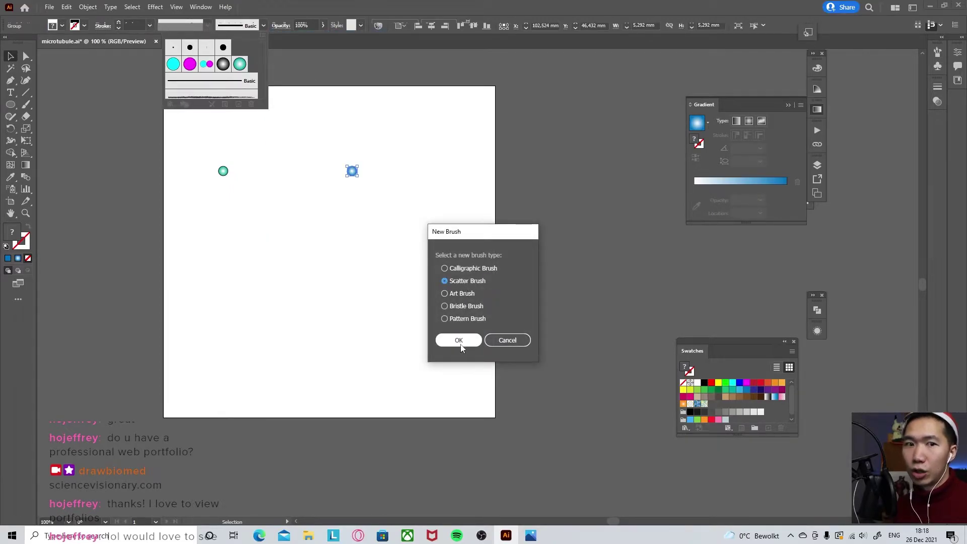
{"action": "left_click", "coordinate": [458, 340]}
{"action": "type", "text": "Beta"}
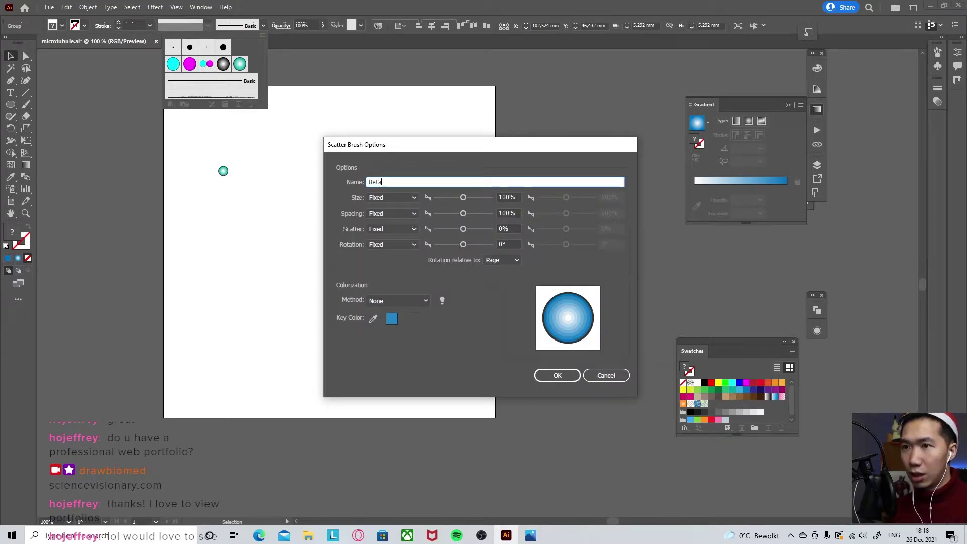
{"action": "type", "text": " tubulin"}
{"action": "key", "text": "Return"}
- Draw a flat ellipse about 67 × 24 mm below the two circles, with no fill and a black stroke
{"action": "key", "text": "l"}
{"action": "left_click_drag", "start_coordinate": [217, 203], "coordinate": [343, 248]}
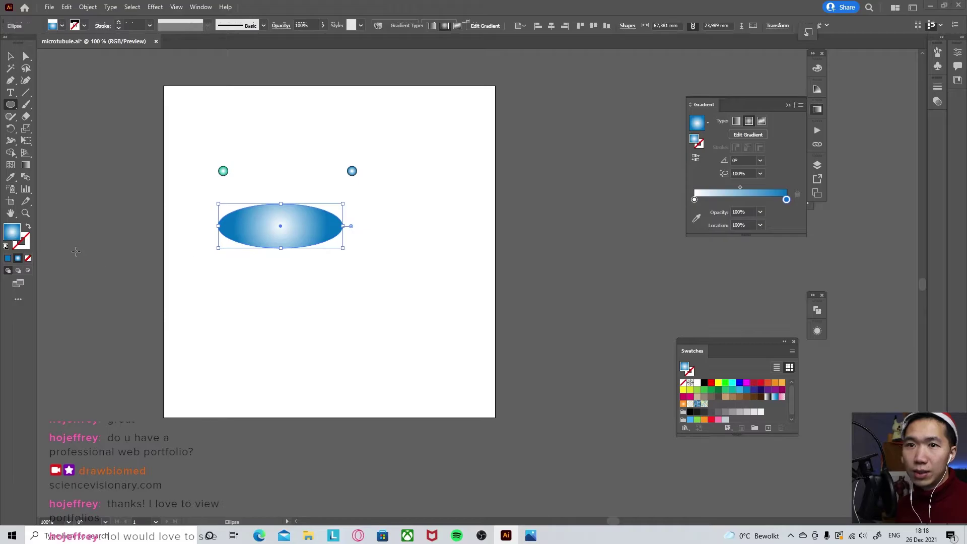
{"action": "left_click", "coordinate": [29, 260]}
{"action": "key", "text": "x"}
{"action": "key", "text": "comma"}
- Scale the ellipse down to about 28 × 9 mm and place it just below the teal circle
{"action": "key", "text": "v"}
{"action": "left_click_drag", "start_coordinate": [343, 250], "coordinate": [271, 221]}
{"action": "mouse_move", "coordinate": [261, 206]}
{"action": "left_mouse_down"}
{"action": "mouse_move", "coordinate": [261, 161]}
{"action": "mouse_move", "coordinate": [266, 187]}
{"action": "left_mouse_up"}
- Rotate the small ellipse by -15°
{"action": "key", "text": "r"}
{"action": "key", "text": "Return"}
{"action": "type", "text": "-15"}
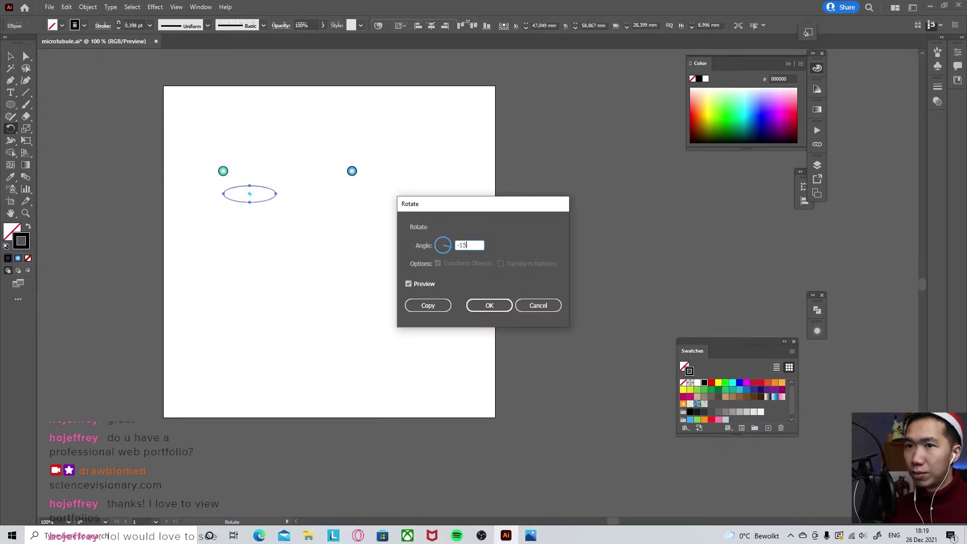
{"action": "key", "text": "Return"}
- Apply the alpha tubulin scatter brush to the tilted ellipse and enlarge the ellipse to about 35.4 × 11.7 mm
{"action": "key", "text": "v"}
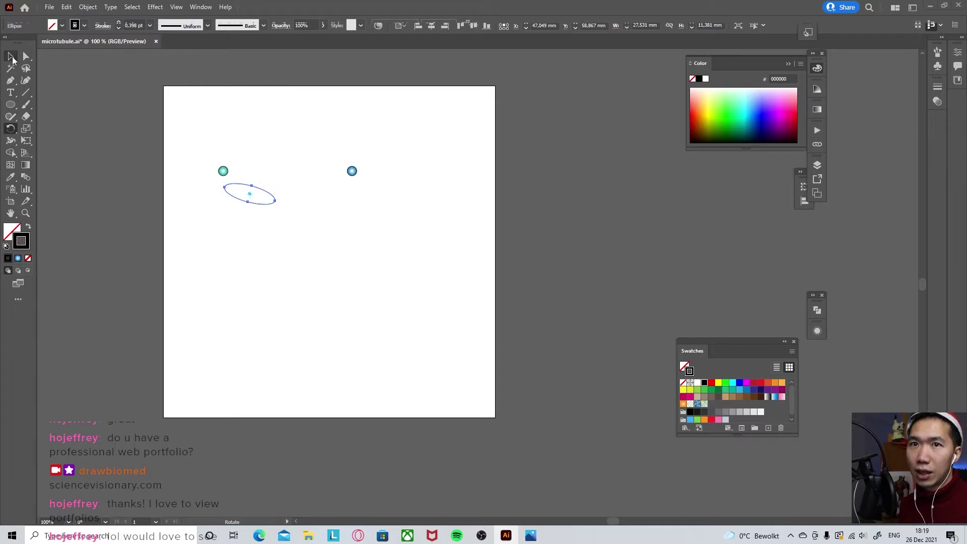
{"action": "key", "text": "F5"}
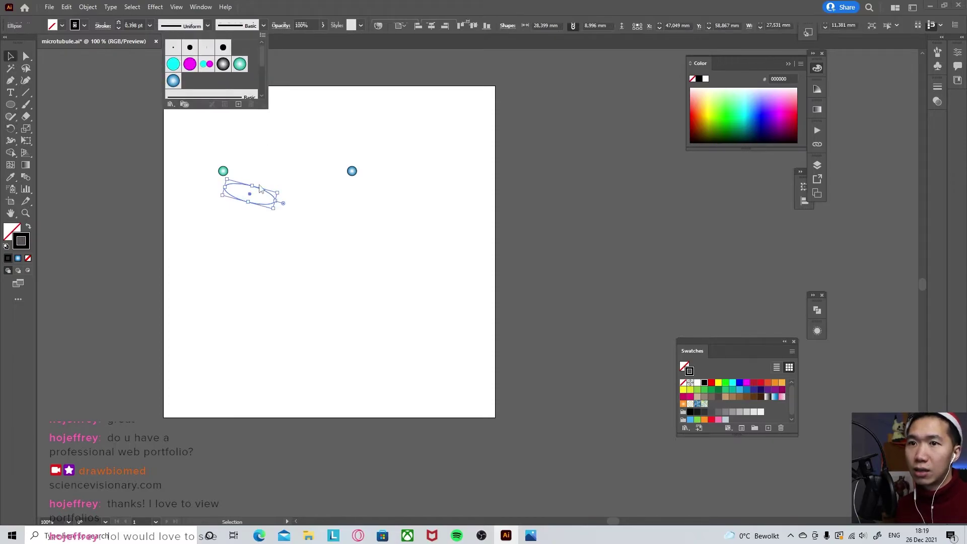
{"action": "left_click", "coordinate": [240, 65]}
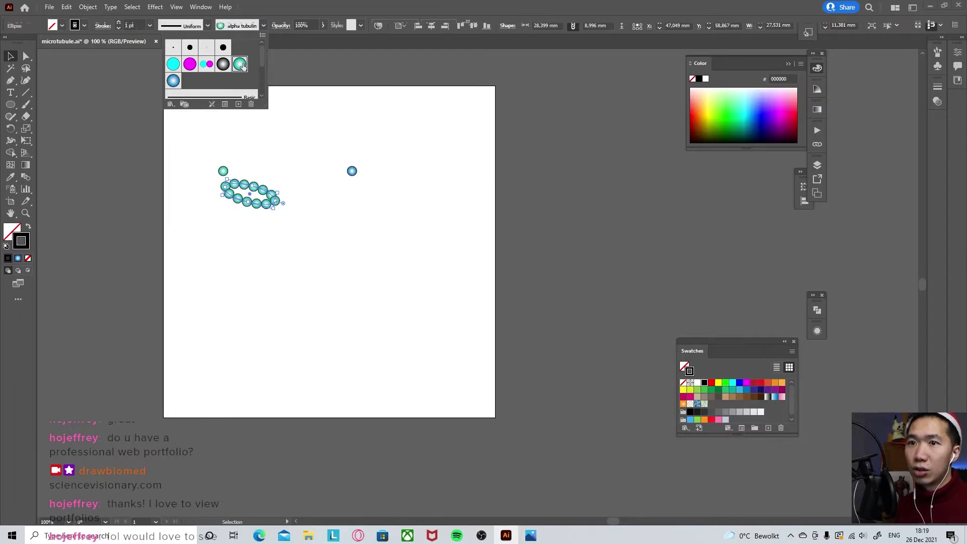
{"action": "left_click", "coordinate": [268, 204]}
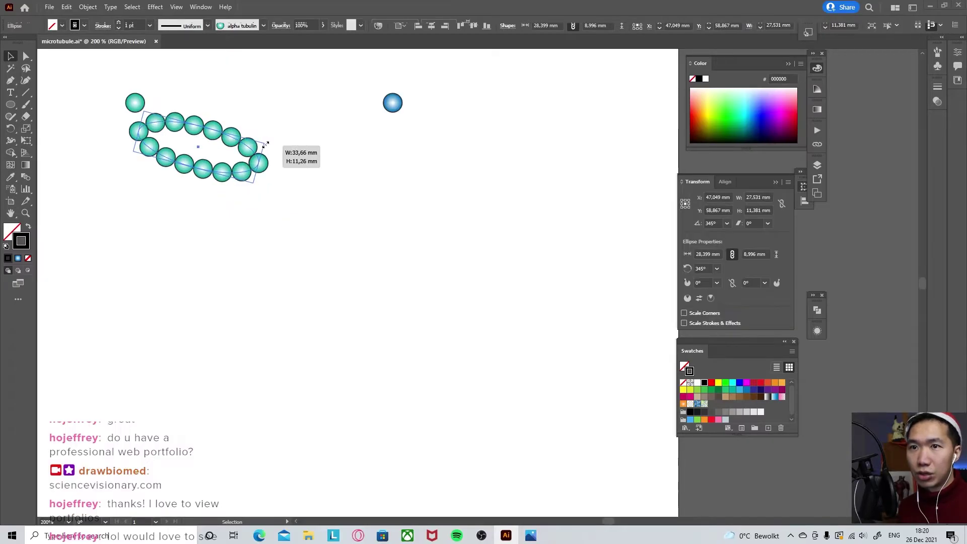
{"action": "left_click_drag", "start_coordinate": [264, 142], "coordinate": [272, 143]}
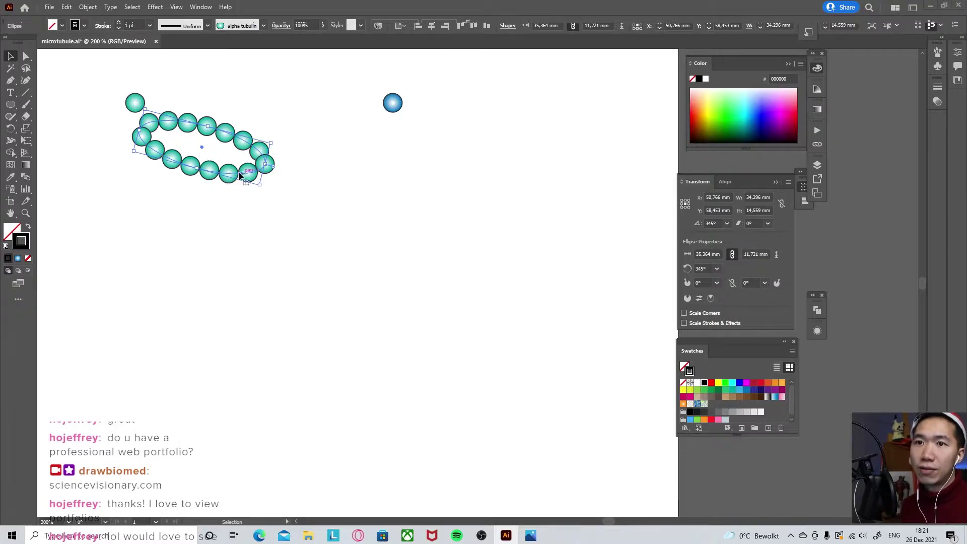
- Copy the alpha tubulin ring downward with the Beta tubulin brush, then overlap the alpha ring in front of the beta copy
{"action": "left_click_drag", "start_coordinate": [237, 167], "coordinate": [234, 186]}
{"action": "left_click", "coordinate": [226, 145]}
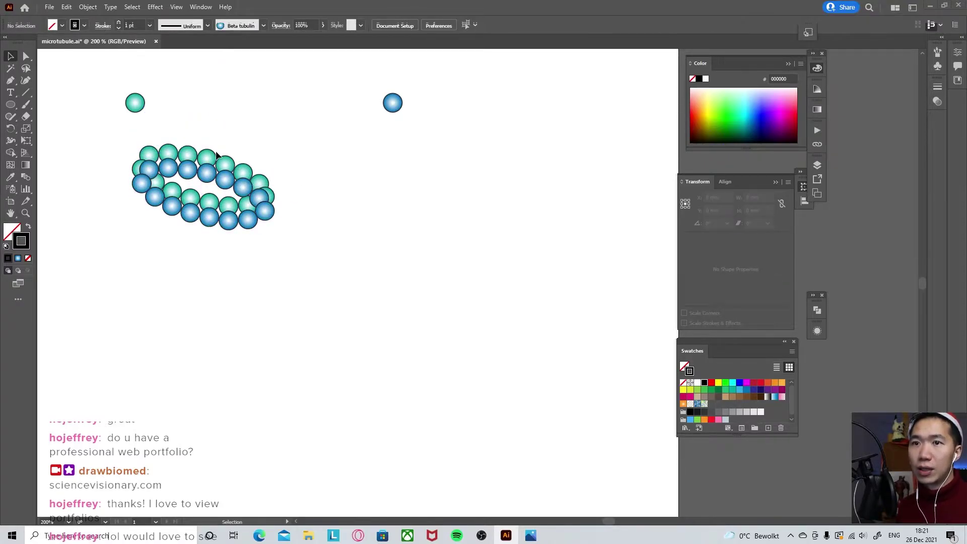
{"action": "left_click", "coordinate": [218, 158]}
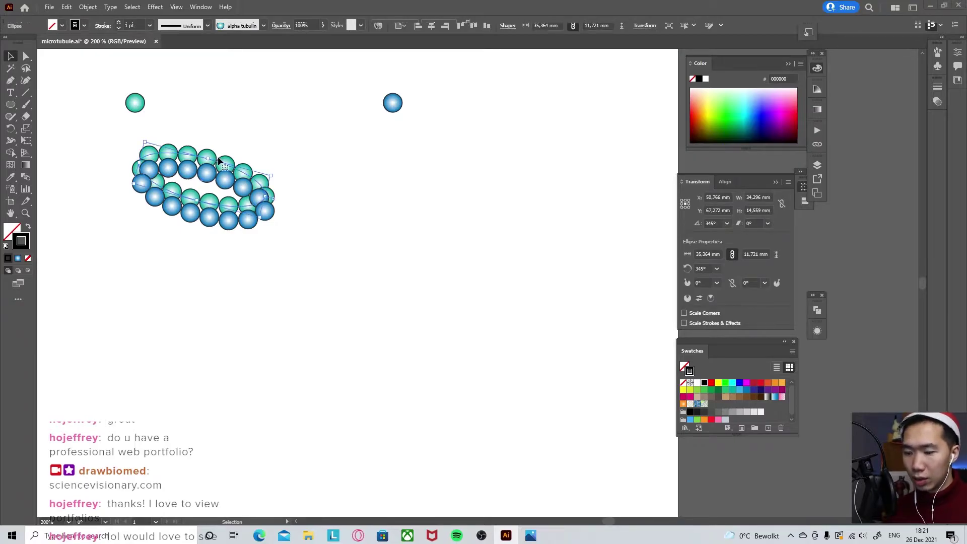
{"action": "left_click_drag", "start_coordinate": [217, 159], "coordinate": [207, 170]}
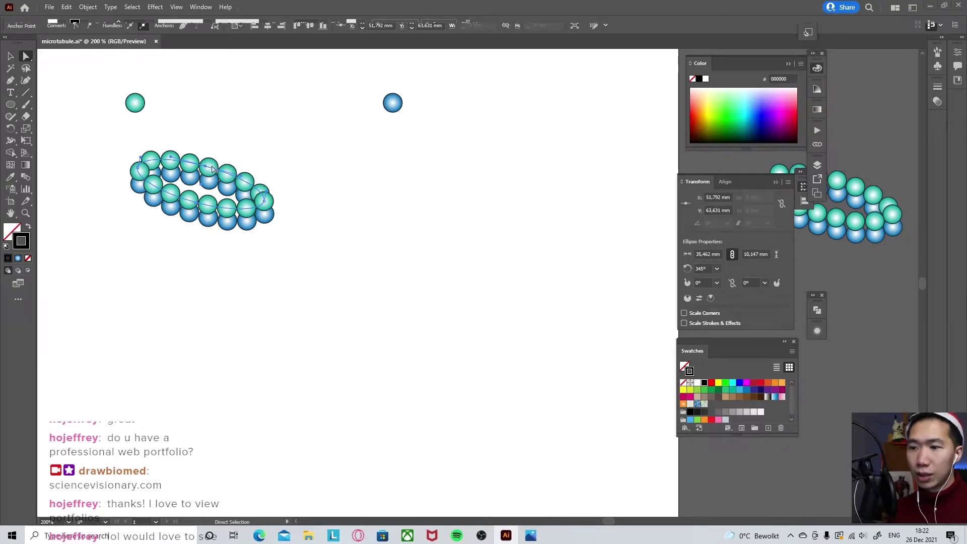
- Delete the back anchor points of the overlapped alpha and beta rings, keeping only their front arcs
{"action": "key", "text": "Delete"}
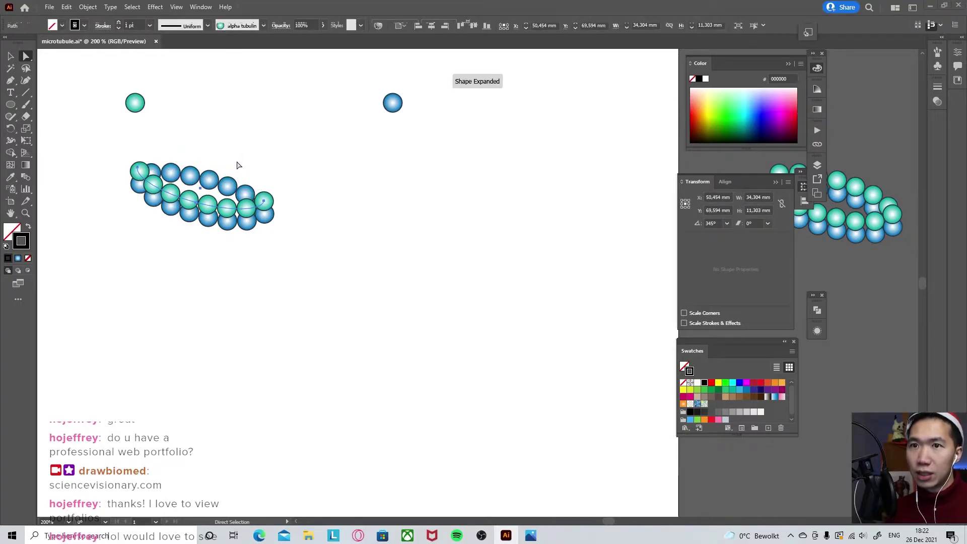
{"action": "key", "text": "ctrl+z"}
{"action": "left_click_drag", "start_coordinate": [208, 182], "coordinate": [209, 182]}
{"action": "key", "text": "Delete"}
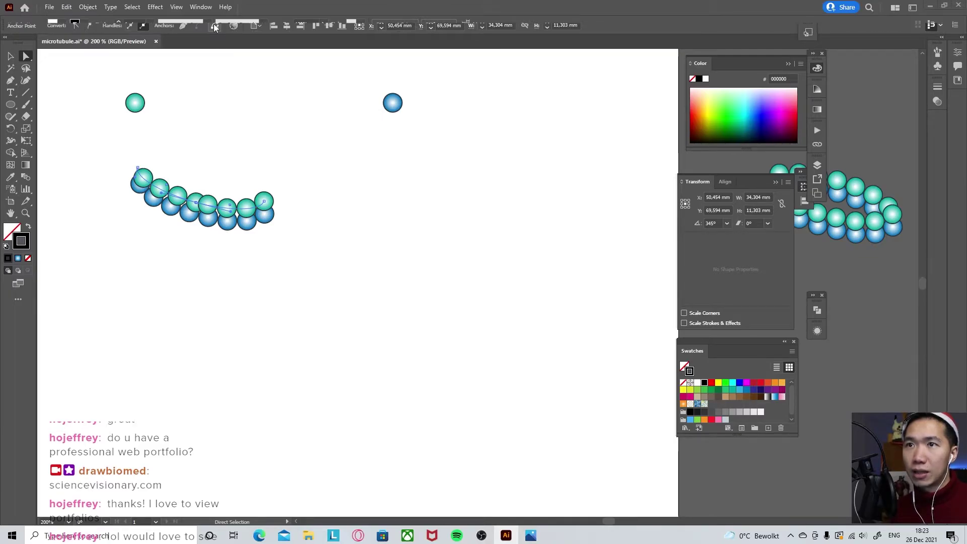
- Cut the beta arc at its middle anchor point and select the left half of the arcs
{"action": "left_click", "coordinate": [197, 215]}
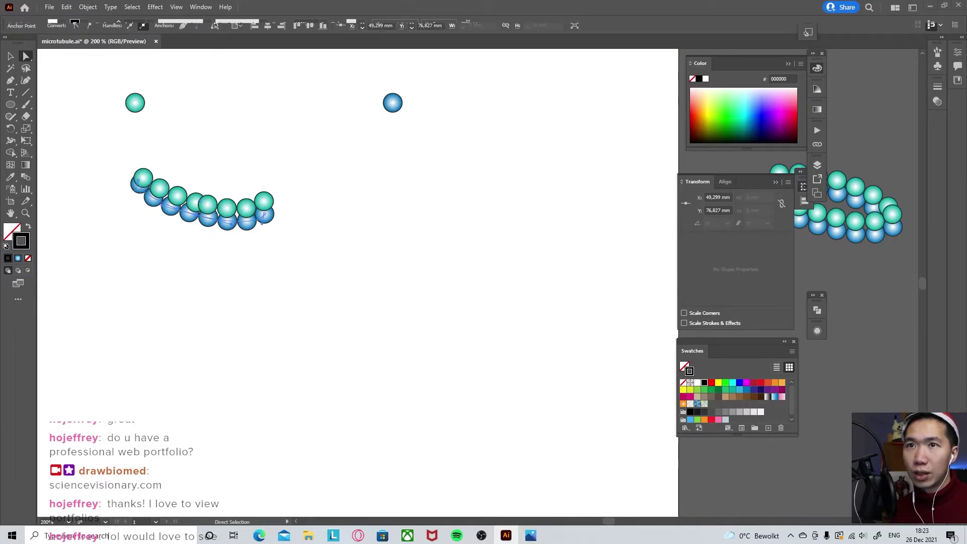
{"action": "left_click", "coordinate": [215, 26]}
{"action": "key", "text": "v"}
{"action": "left_click", "coordinate": [162, 185]}
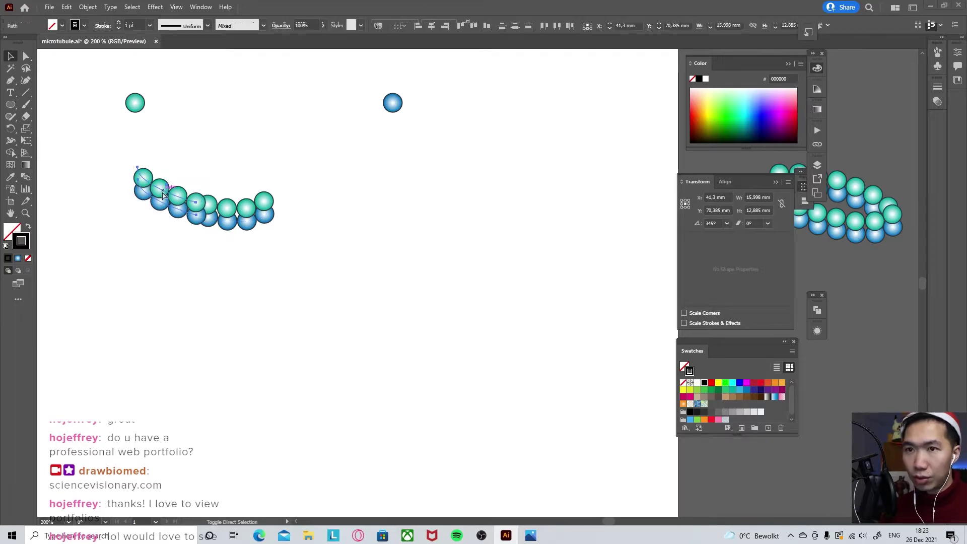
- Select both alpha arc halves at their middle anchors and scale the alpha and beta arcs to about 34.7 × 17.5 mm
{"action": "scroll", "coordinate": [125, 186], "scroll_direction": "up", "scroll_amount": 2}
{"action": "left_click", "coordinate": [26, 56]}
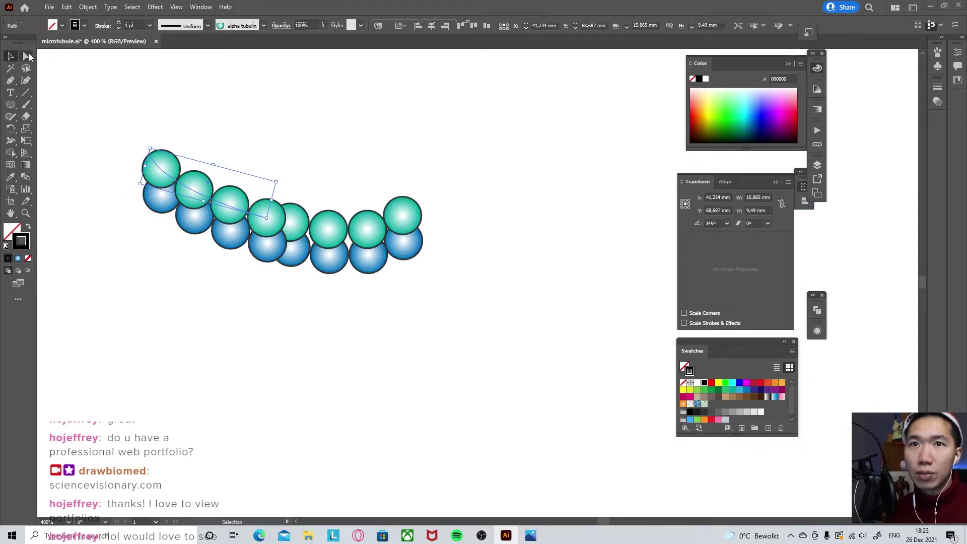
{"action": "left_click", "coordinate": [289, 223]}
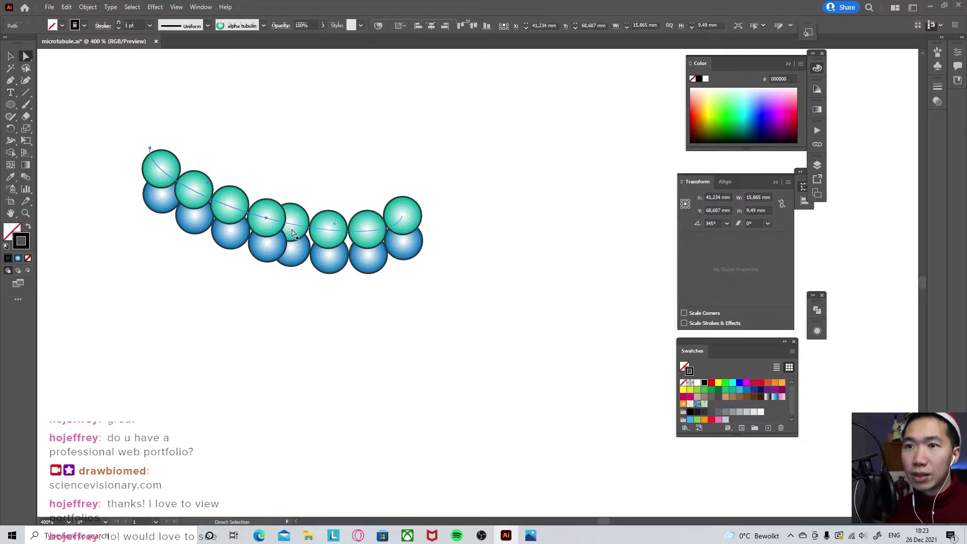
{"action": "left_click", "coordinate": [261, 215], "text": "shift"}
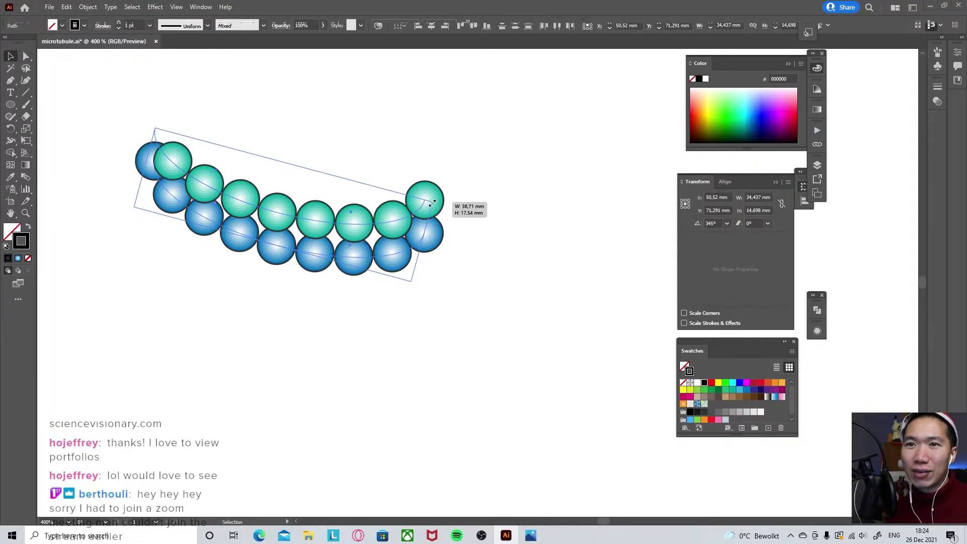
{"action": "mouse_move", "coordinate": [431, 203]}
{"action": "left_mouse_down"}
{"action": "mouse_move", "coordinate": [352, 199]}
{"action": "mouse_move", "coordinate": [432, 205]}
{"action": "left_mouse_up"}
{"action": "left_click", "coordinate": [478, 232]}
- Duplicate the stack of alpha and beta tubulin rows directly above itself to lengthen the microtubule wall
{"action": "scroll", "coordinate": [492, 230], "scroll_direction": "down", "scroll_amount": 2}
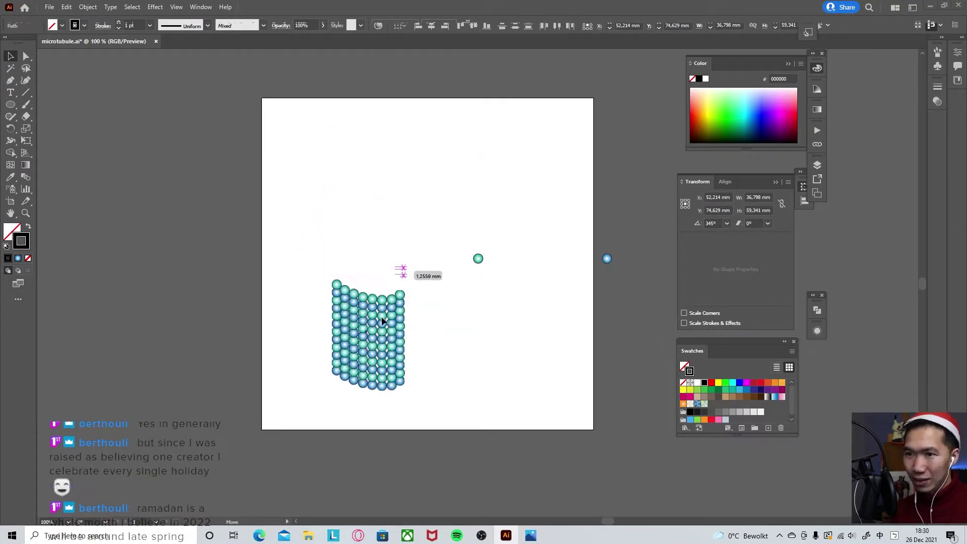
{"action": "left_click_drag", "start_coordinate": [382, 317], "coordinate": [369, 218]}
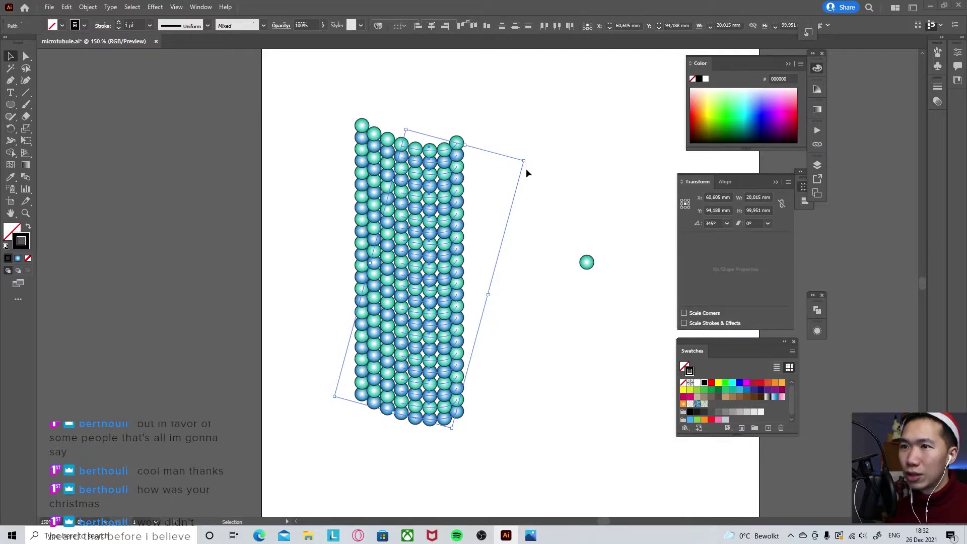
- Nudge the right half of the tubulin wall down about 4 mm to offset it from the left half
{"action": "key", "text": "Up"}
{"action": "key", "text": "Up"}
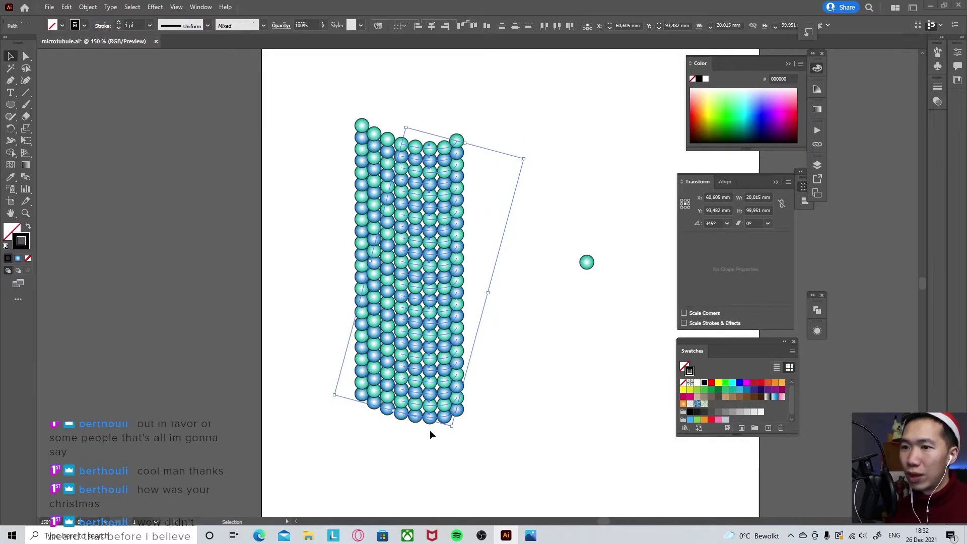
{"action": "key", "text": "Down"}
{"action": "key", "text": "Down"}
{"action": "key", "text": "Down"}
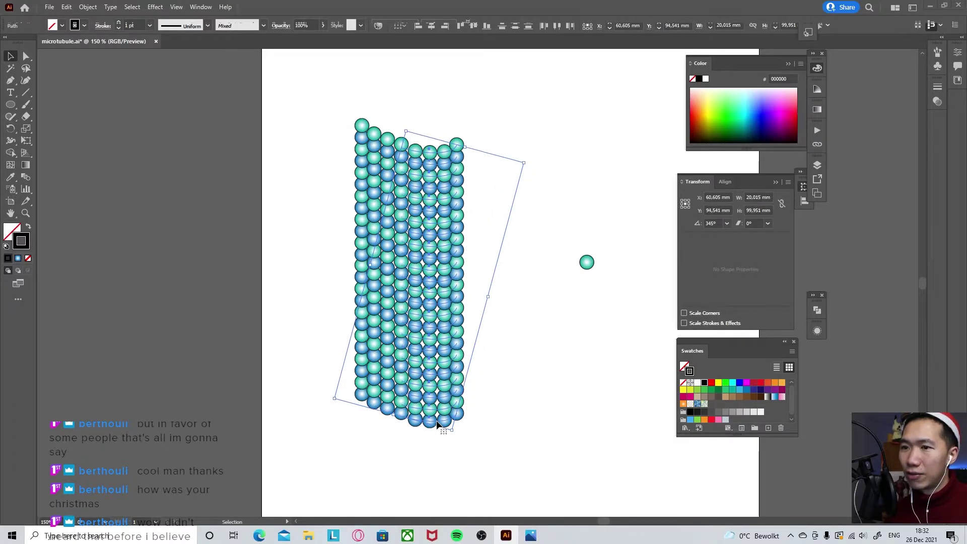
{"action": "key", "text": "Down"}
{"action": "key", "text": "Down"}
{"action": "key", "text": "Down"}
{"action": "key", "text": "Down"}
{"action": "key", "text": "Down"}
{"action": "key", "text": "Down"}
{"action": "key", "text": "Down"}
{"action": "key", "text": "Down"}
{"action": "key", "text": "Down"}
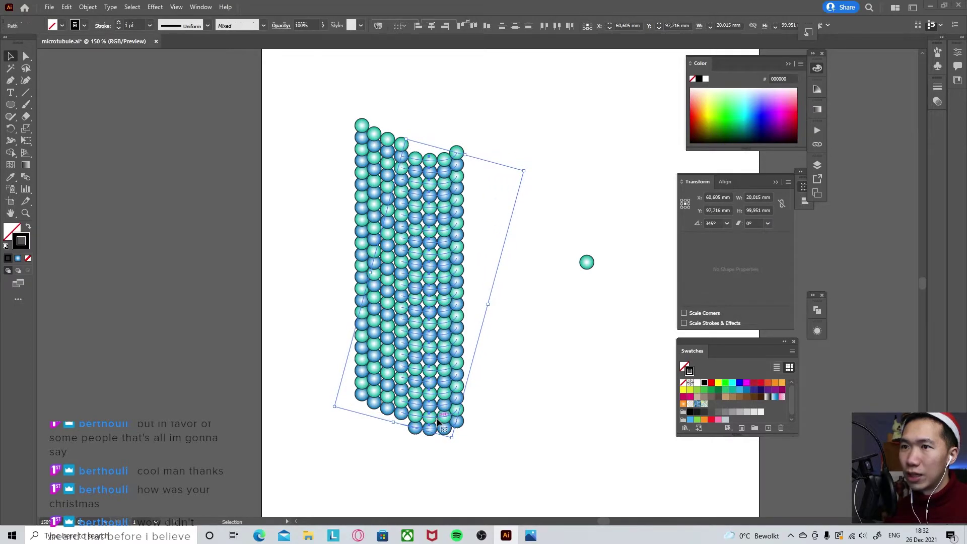
{"action": "key", "text": "Down"}
{"action": "key", "text": "Down"}
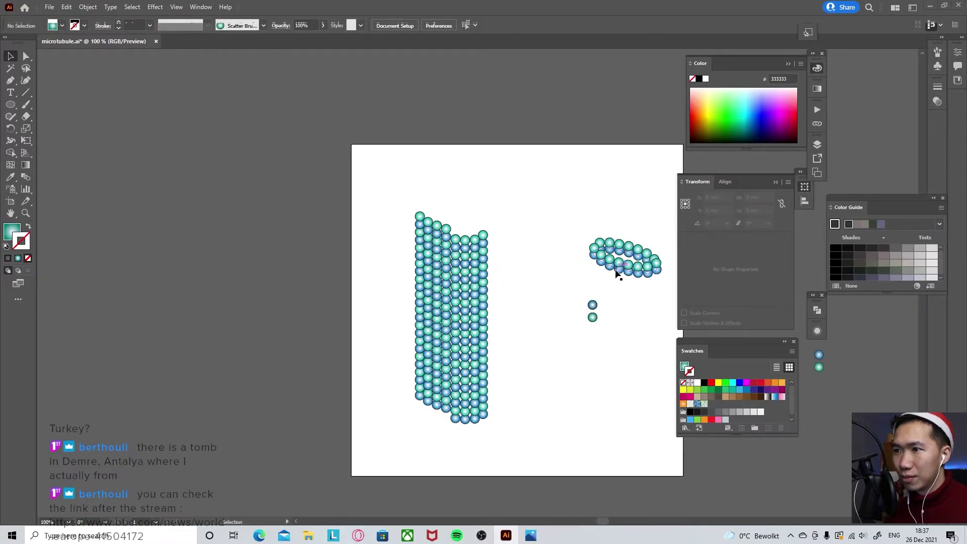
- Place separate copies of the alpha and beta rings below the tilted ring pair, with the darker teal sample circle moved aside
{"action": "left_click", "coordinate": [619, 276]}
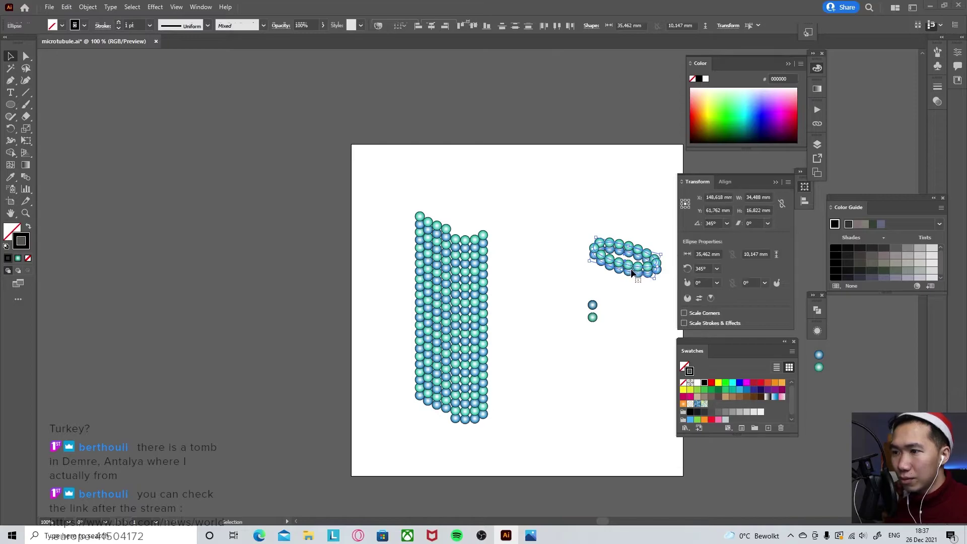
{"action": "left_click_drag", "start_coordinate": [618, 276], "coordinate": [581, 292]}
{"action": "left_click", "coordinate": [627, 315]}
{"action": "left_click", "coordinate": [575, 282]}
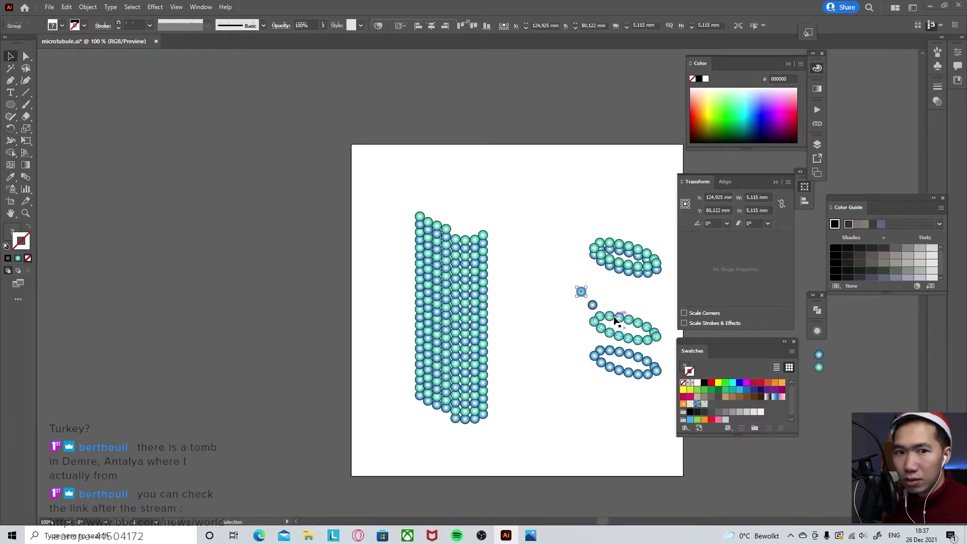
- Apply the darker teal scatter brush to the alpha ring copy and the darker blue scatter brush to the beta ring copy
{"action": "left_click", "coordinate": [627, 322]}
{"action": "left_click", "coordinate": [262, 25]}
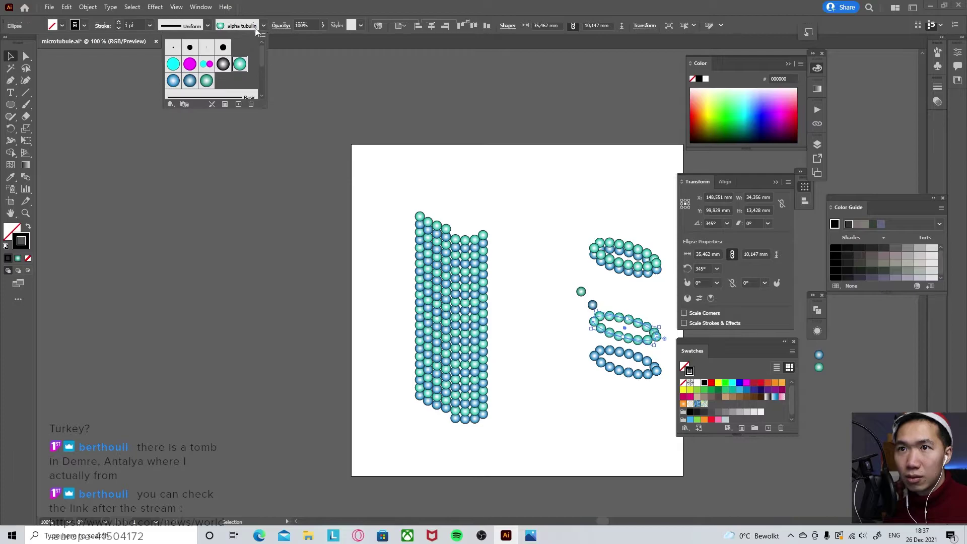
{"action": "left_click", "coordinate": [206, 81]}
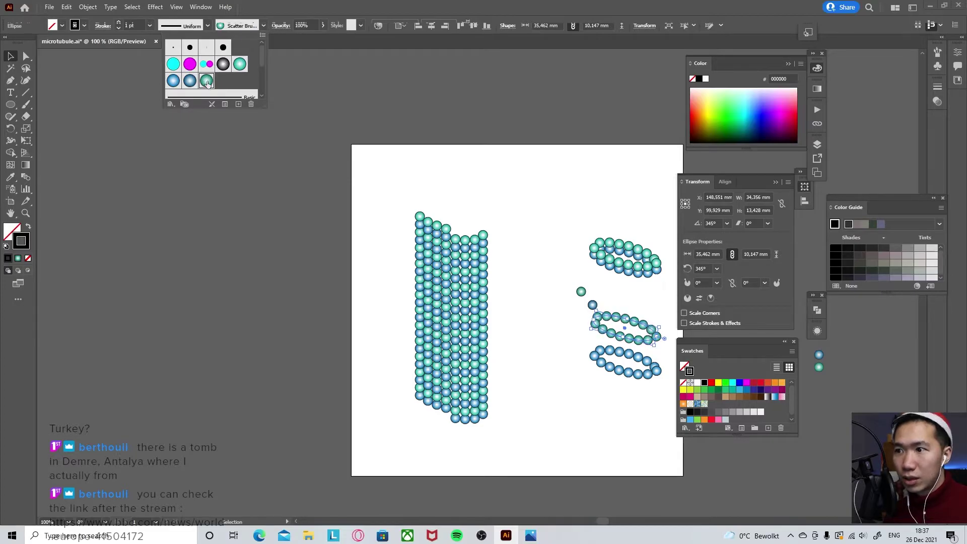
{"action": "left_click", "coordinate": [648, 362]}
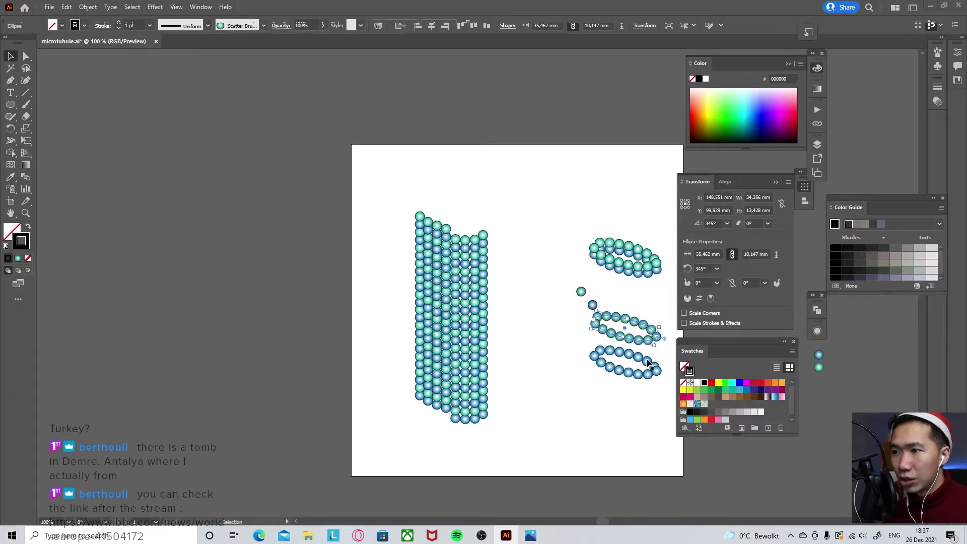
{"action": "left_click", "coordinate": [262, 26]}
{"action": "left_click", "coordinate": [190, 82]}
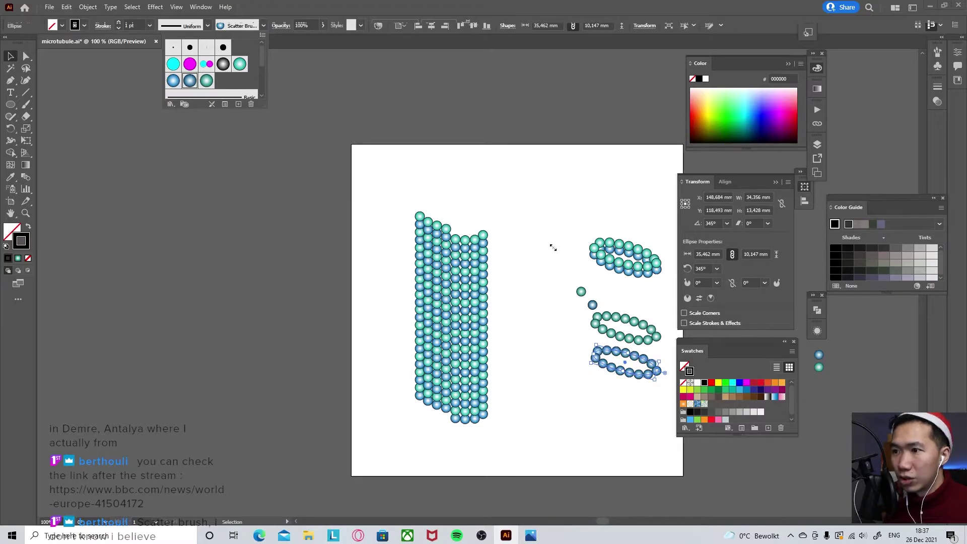
{"action": "key", "text": "ctrl+z"}
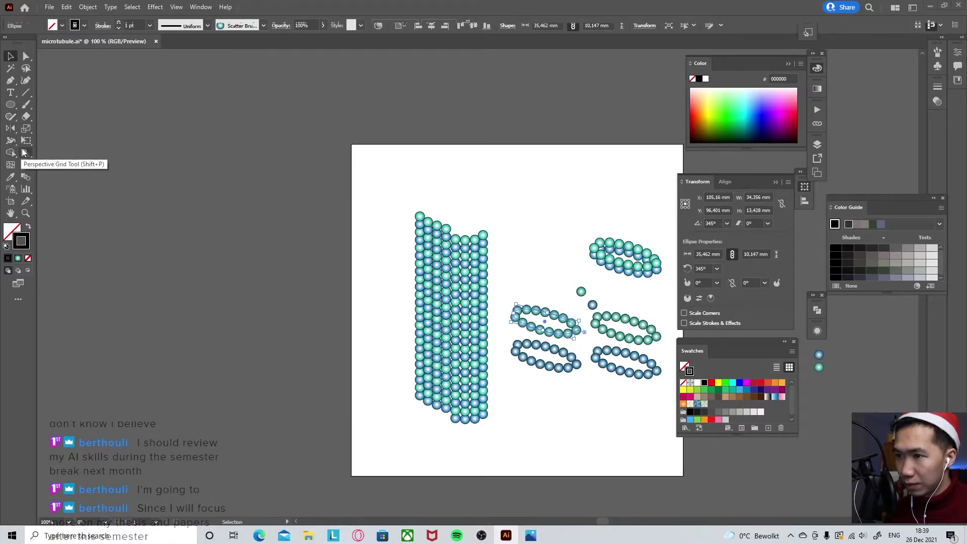
- Rotate the duplicated dark teal ring and dark blue ring beside the wall by 15° so both lie level
{"action": "left_click", "coordinate": [11, 129]}
{"action": "double_click", "coordinate": [12, 130]}
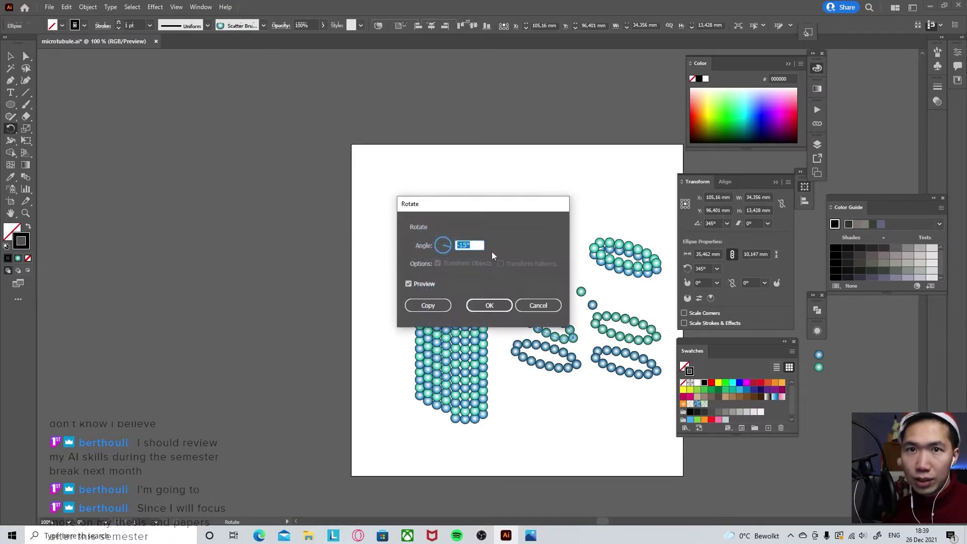
{"action": "type", "text": "15"}
{"action": "key", "text": "Tab"}
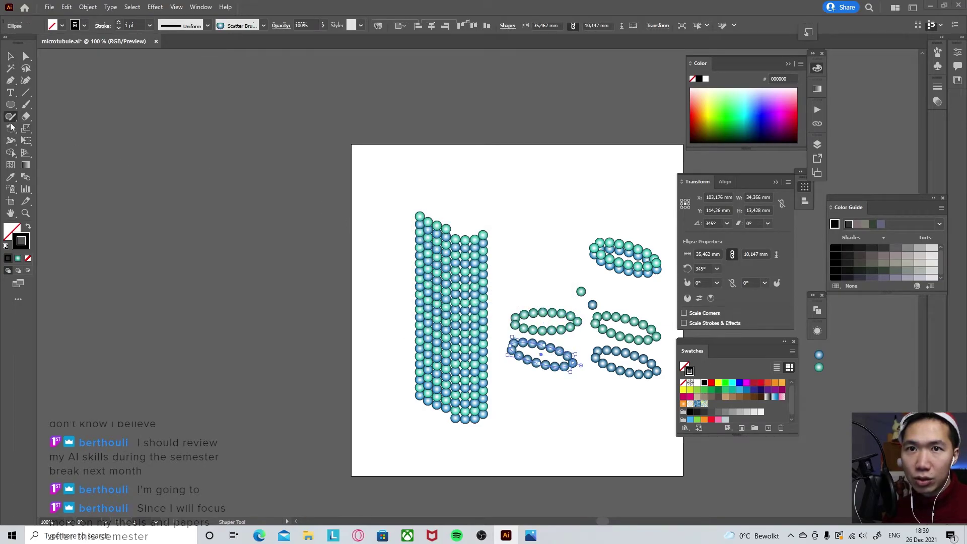
{"action": "key", "text": "Return"}
{"action": "key", "text": "v"}
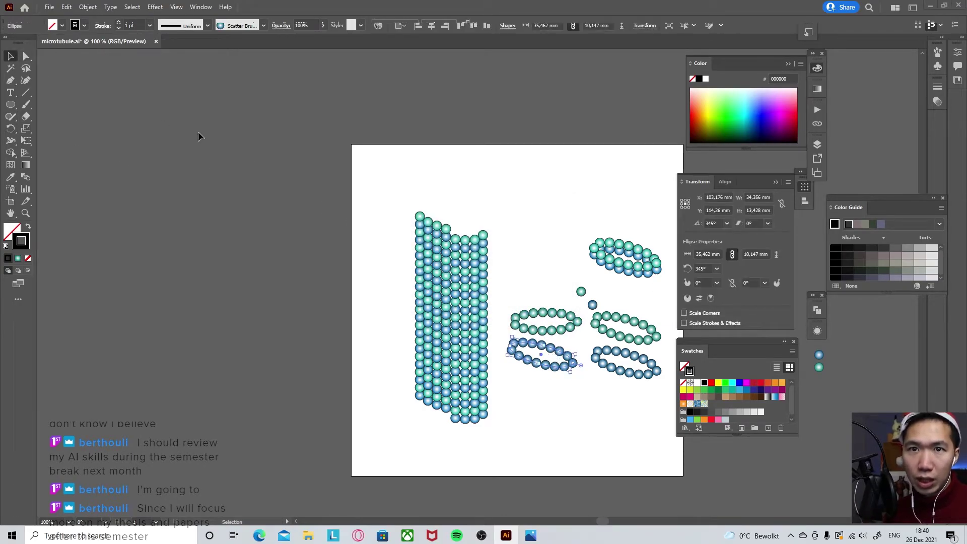
{"action": "double_click", "coordinate": [11, 129]}
{"action": "key", "text": "Return"}
{"action": "left_click", "coordinate": [566, 306]}
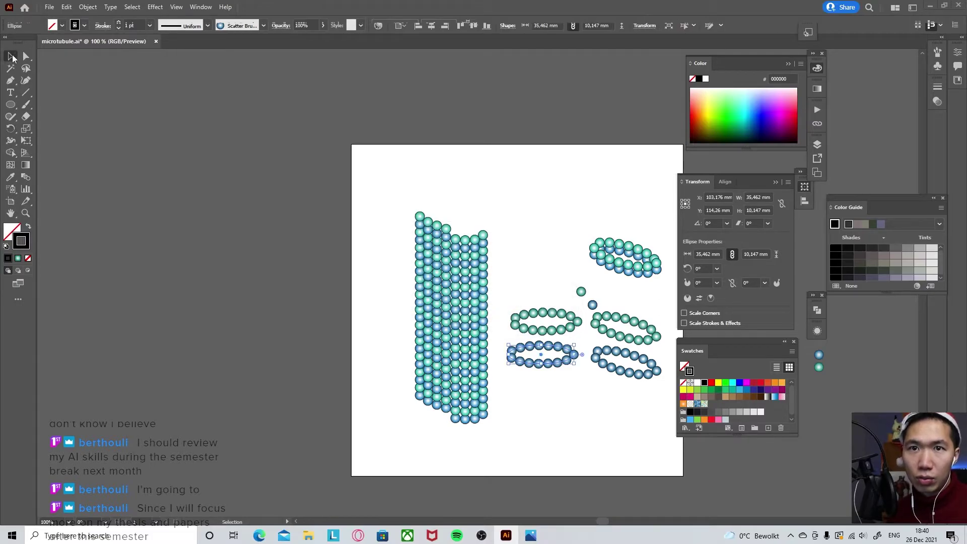
- Move the level dark teal ring onto the wall's upper end and delete its front anchor, leaving the back arc
{"action": "left_click_drag", "start_coordinate": [566, 305], "coordinate": [476, 213]}
{"action": "left_click_drag", "start_coordinate": [468, 218], "coordinate": [474, 216]}
{"action": "key", "text": "a"}
{"action": "left_click", "coordinate": [452, 225]}
{"action": "key", "text": "Delete"}
{"action": "left_click", "coordinate": [511, 222]}
{"action": "key", "text": "v"}
{"action": "left_click_drag", "start_coordinate": [458, 210], "coordinate": [455, 206]}
- Place the level dark blue ring just under the dark teal arc and delete its front anchor, leaving the back arc
{"action": "left_click_drag", "start_coordinate": [538, 347], "coordinate": [460, 219]}
{"action": "key", "text": "a"}
{"action": "left_click", "coordinate": [535, 274]}
{"action": "key", "text": "Delete"}
{"action": "key", "text": "v"}
{"action": "left_click", "coordinate": [567, 230]}
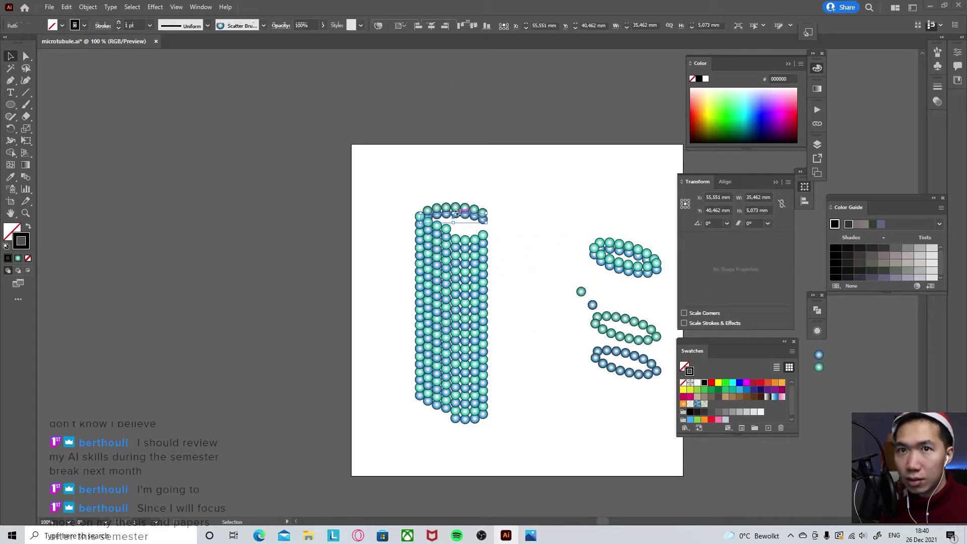
{"action": "left_click", "coordinate": [510, 208]}
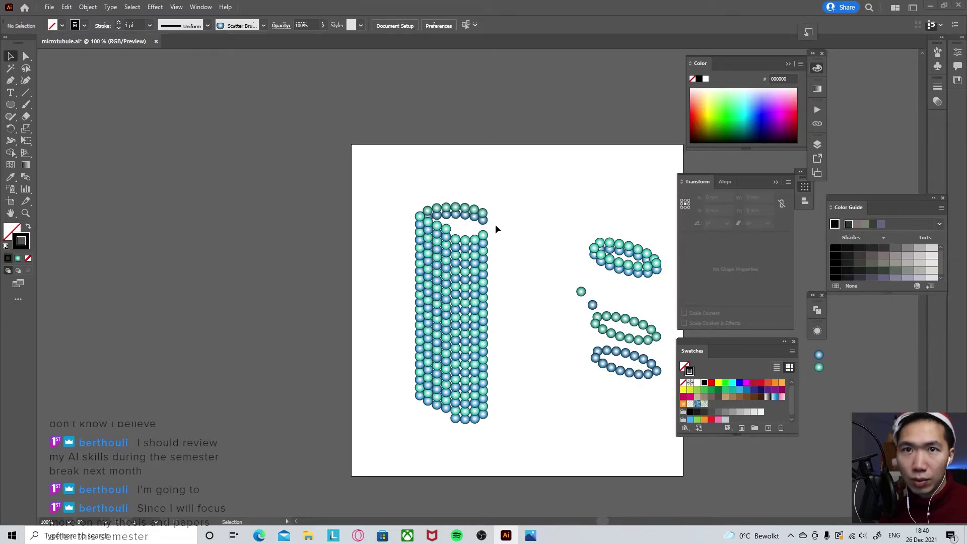
- Stack copies of the dark teal and dark blue back arcs downward to fill the opening behind the front wall
{"action": "scroll", "coordinate": [493, 231], "scroll_direction": "up", "scroll_amount": 1}
{"action": "left_click", "coordinate": [473, 223]}
{"action": "left_click_drag", "start_coordinate": [450, 219], "coordinate": [447, 240]}
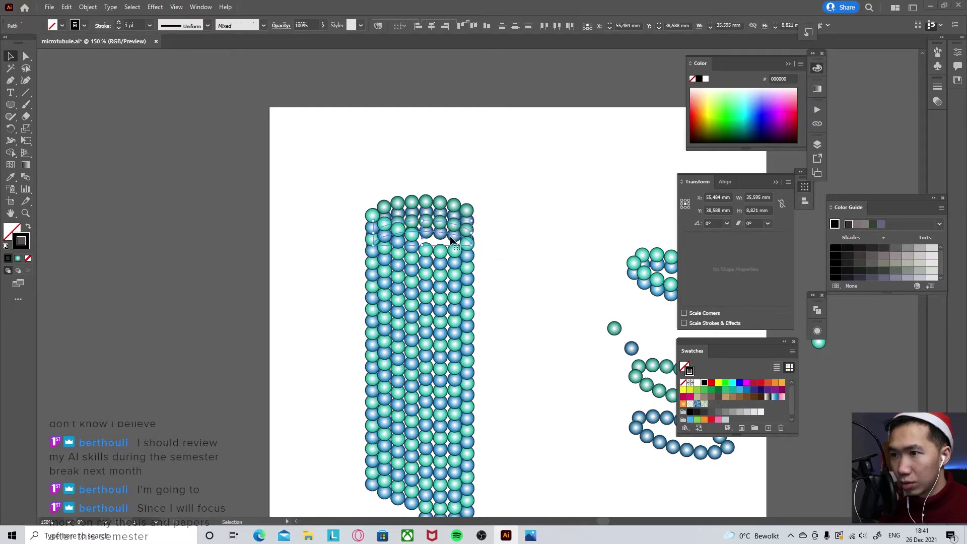
{"action": "left_click", "coordinate": [466, 222]}
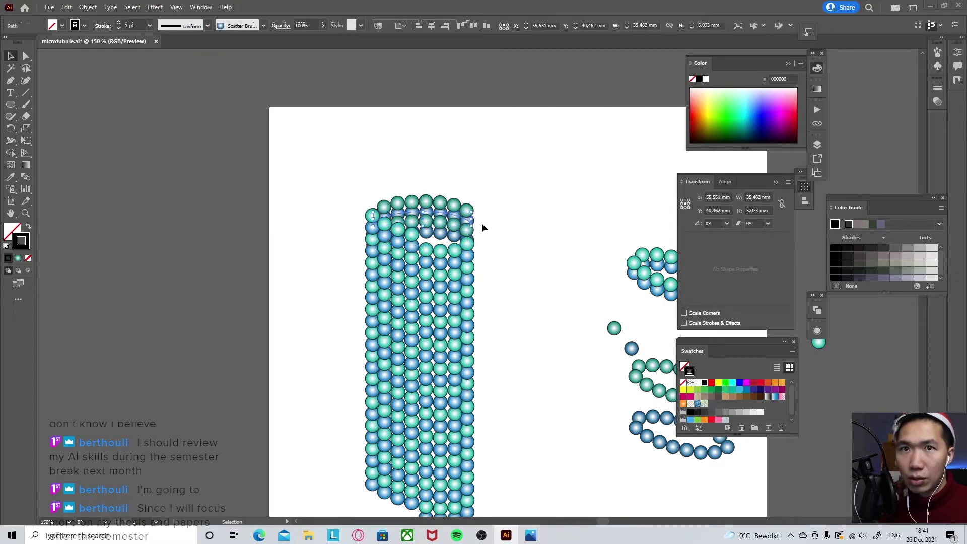
{"action": "left_click", "coordinate": [449, 235]}
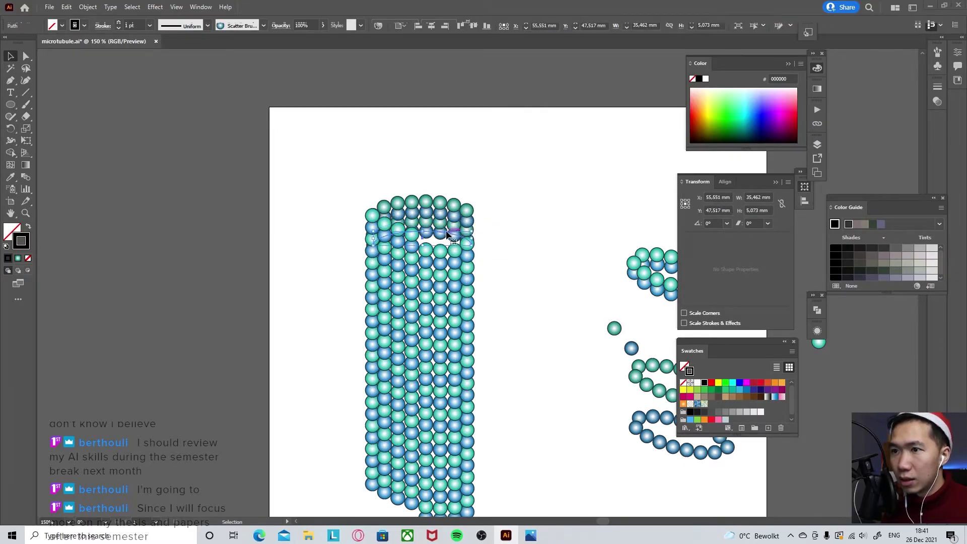
{"action": "left_click", "coordinate": [447, 241], "text": "shift"}
{"action": "mouse_move", "coordinate": [447, 241]}
{"action": "left_mouse_down"}
{"action": "mouse_move", "coordinate": [456, 264]}
{"action": "mouse_move", "coordinate": [429, 255]}
{"action": "mouse_move", "coordinate": [443, 250]}
{"action": "left_mouse_up"}
{"action": "left_click", "coordinate": [494, 232]}
{"action": "scroll", "coordinate": [495, 232], "scroll_direction": "up", "scroll_amount": 1}
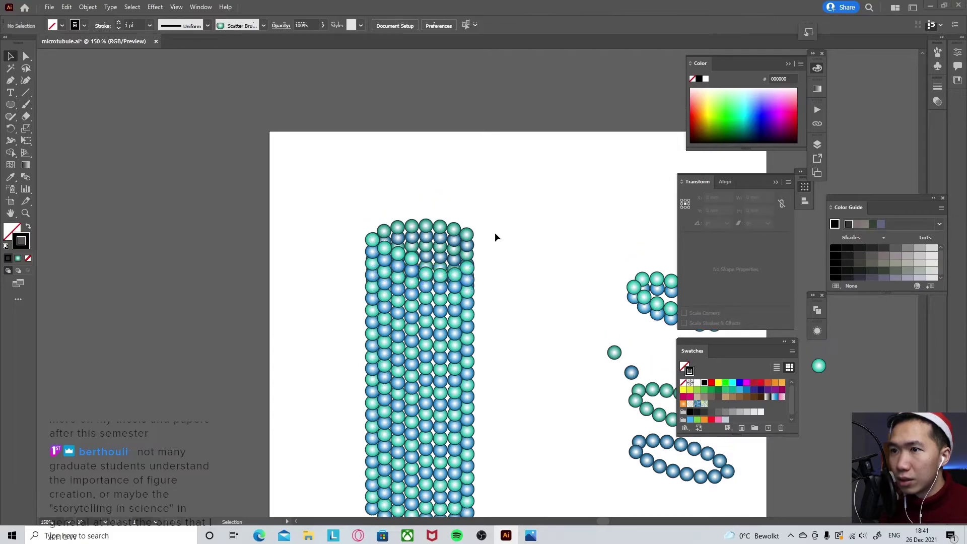
- Select the right end anchors of the dark back arcs at the upper end of the microtubule
{"action": "left_click", "coordinate": [463, 242]}
{"action": "key", "text": "a"}
{"action": "left_click_drag", "start_coordinate": [468, 235], "coordinate": [477, 255]}
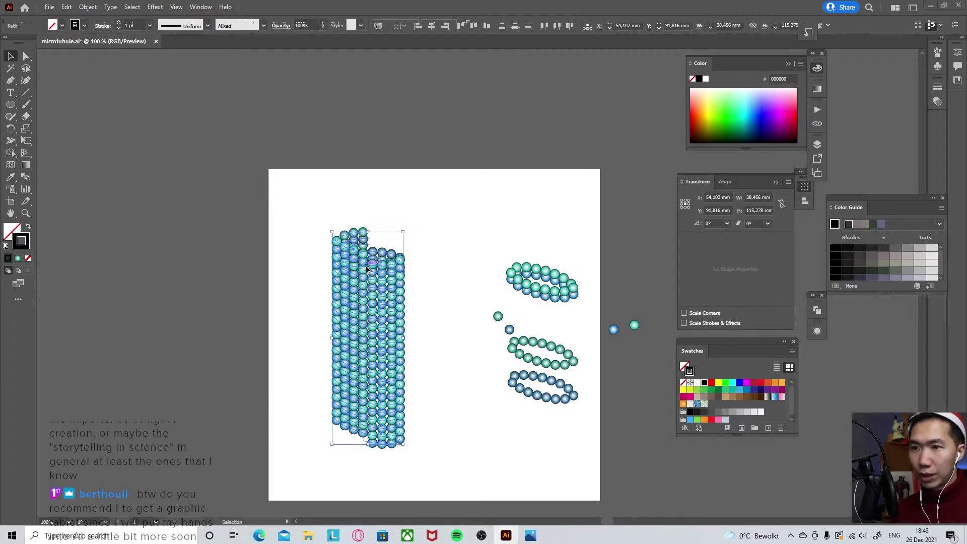
- Duplicate the whole microtubule onto the empty canvas left of the artboard
{"action": "left_click_drag", "start_coordinate": [367, 270], "coordinate": [172, 270]}
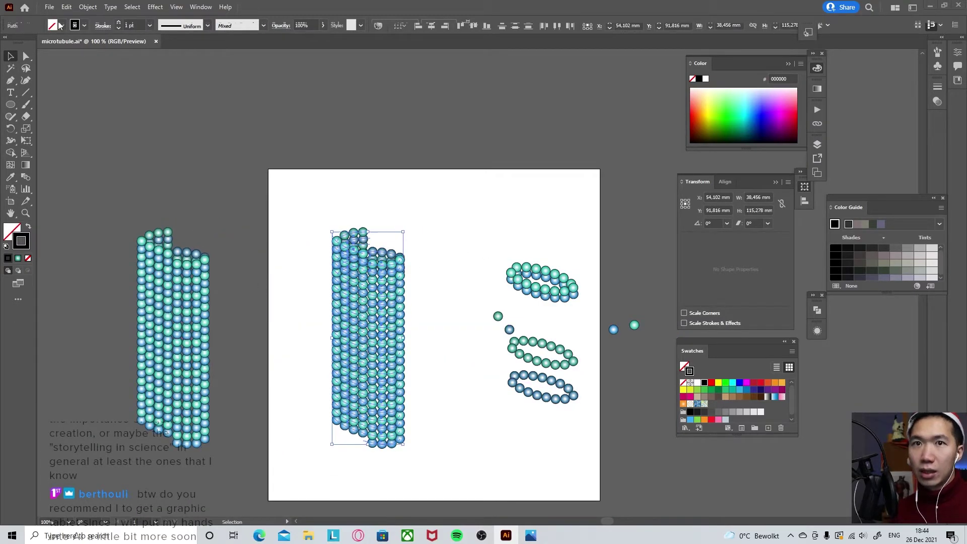
- Expand the appearance of the microtubule on the artboard so its brush arcs become separate spheres
{"action": "left_click", "coordinate": [87, 6]}
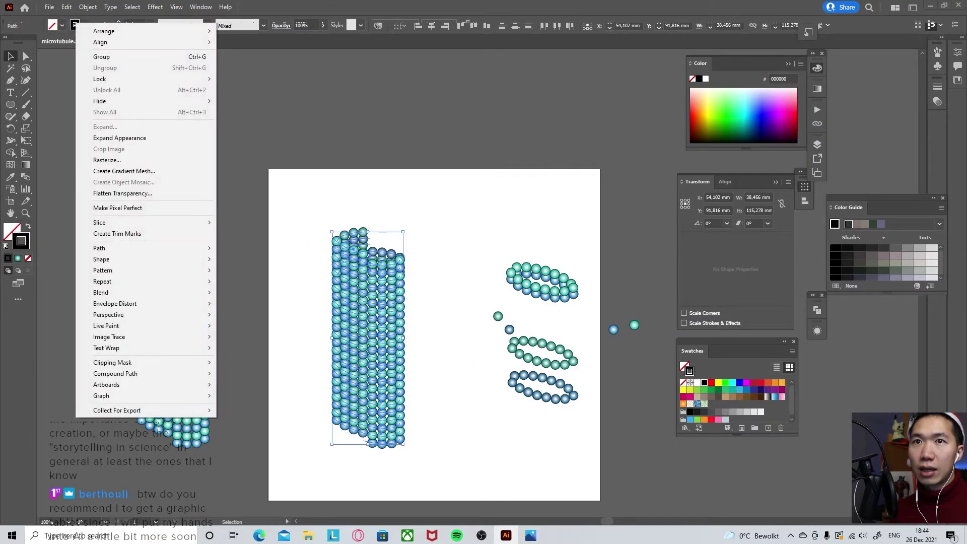
{"action": "left_click", "coordinate": [132, 138]}
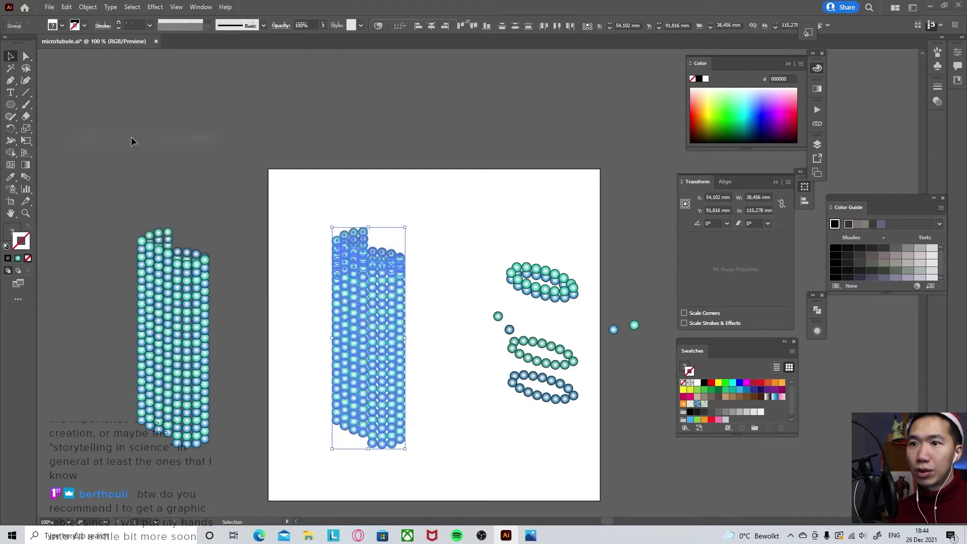
{"action": "left_click", "coordinate": [382, 199]}
{"action": "left_click", "coordinate": [407, 285]}
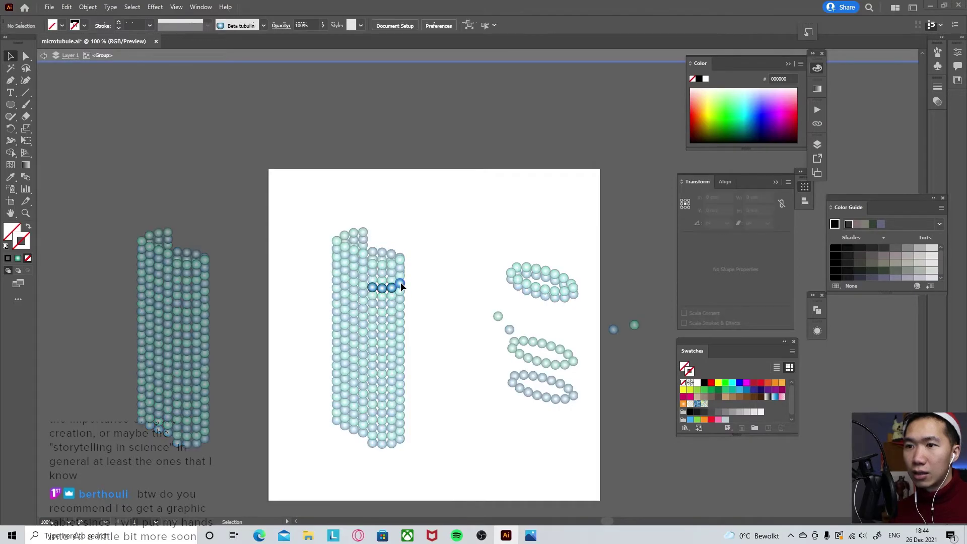
{"action": "left_click", "coordinate": [401, 282]}
{"action": "left_click", "coordinate": [410, 255]}
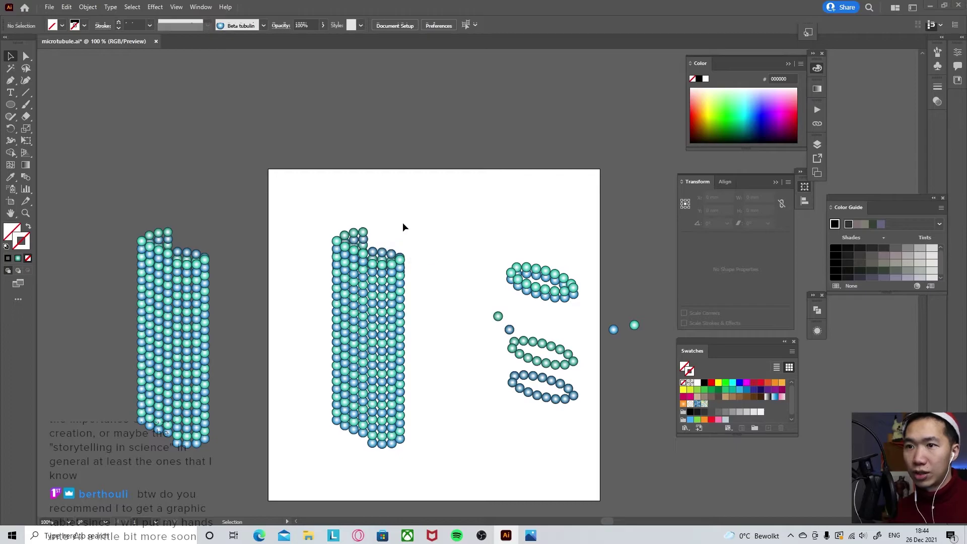
- Select the whole expanded microtubule on the artboard and ungroup it
{"action": "left_click_drag", "start_coordinate": [427, 240], "coordinate": [398, 461]}
{"action": "left_click_drag", "start_coordinate": [306, 221], "coordinate": [426, 486]}
{"action": "right_click", "coordinate": [396, 378]}
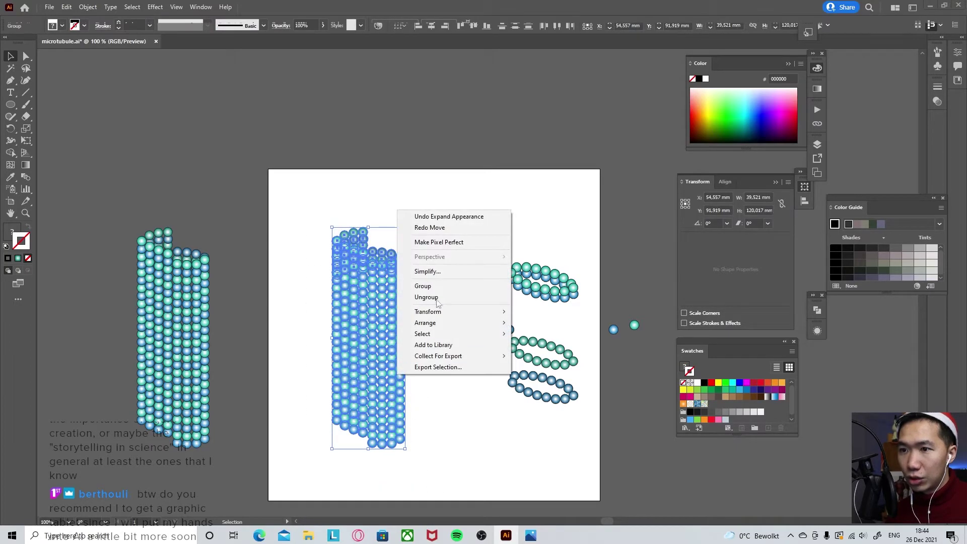
{"action": "left_click", "coordinate": [449, 296]}
- Nudge the three outermost sphere columns on the microtubule's right side slightly inward, to about X 66.47 mm
{"action": "left_click_drag", "start_coordinate": [430, 235], "coordinate": [382, 465]}
{"action": "left_click_drag", "start_coordinate": [393, 346], "coordinate": [391, 353]}
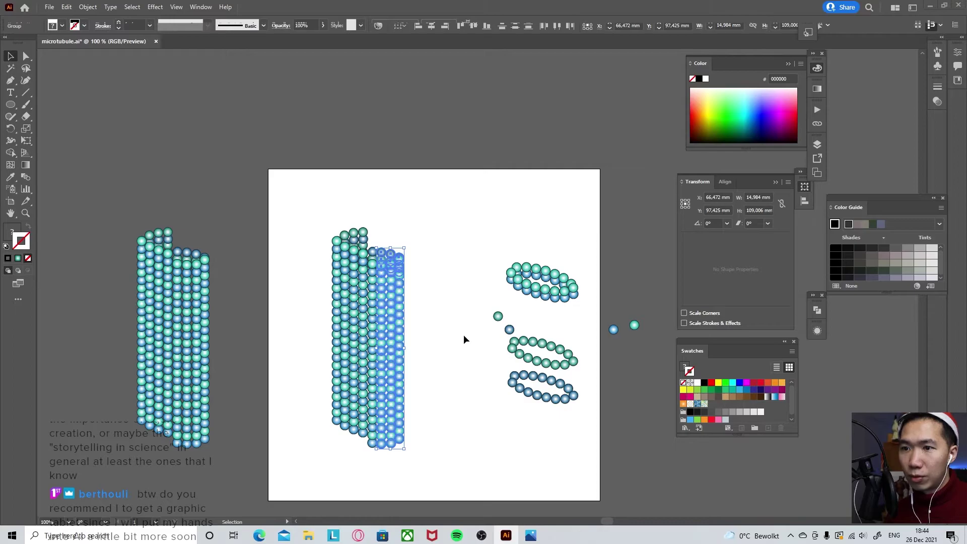
{"action": "left_click", "coordinate": [463, 334]}
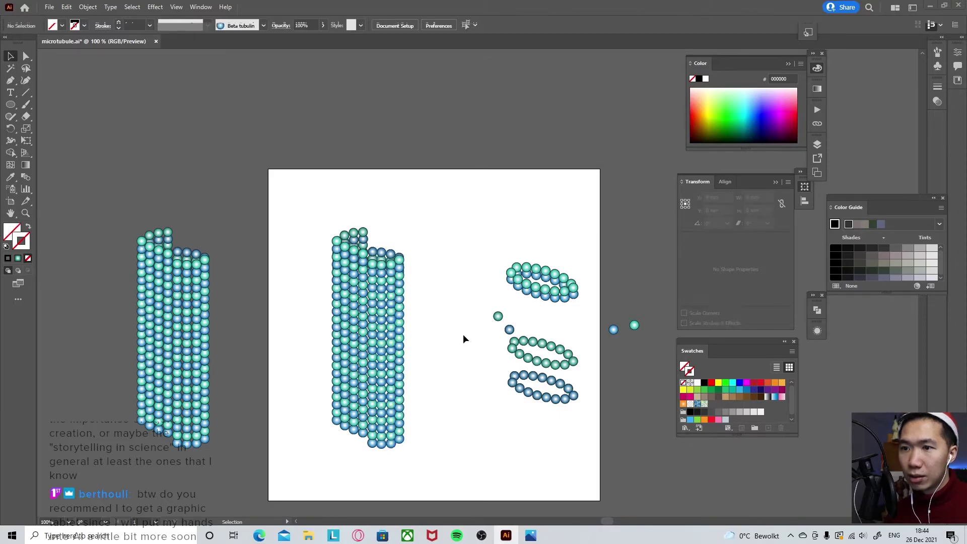
{"action": "left_click_drag", "start_coordinate": [421, 236], "coordinate": [381, 445]}
{"action": "key", "text": "ctrl"}
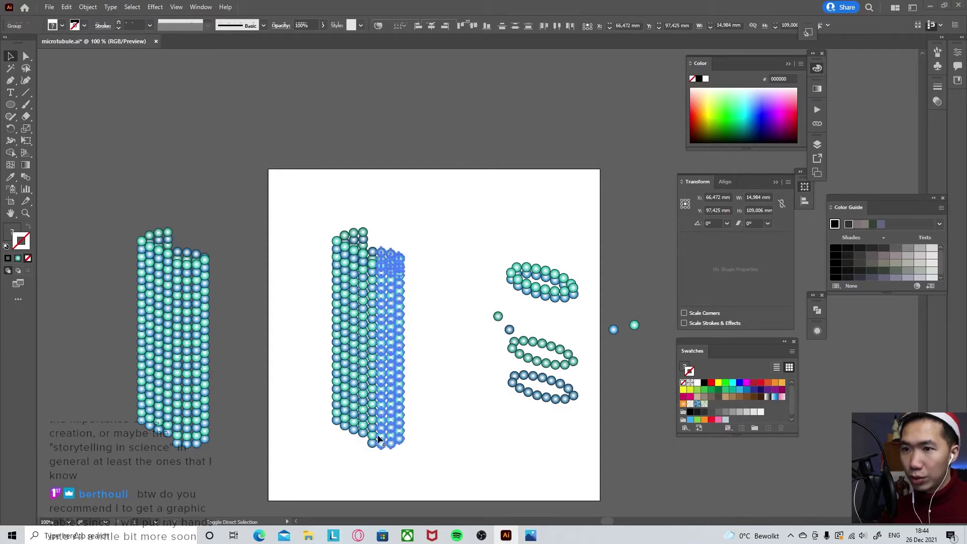
{"action": "left_click", "coordinate": [419, 380]}
- Nudge the two outermost right columns of the microtubule further inward, to about X 67.93 mm
{"action": "left_click_drag", "start_coordinate": [433, 225], "coordinate": [391, 462]}
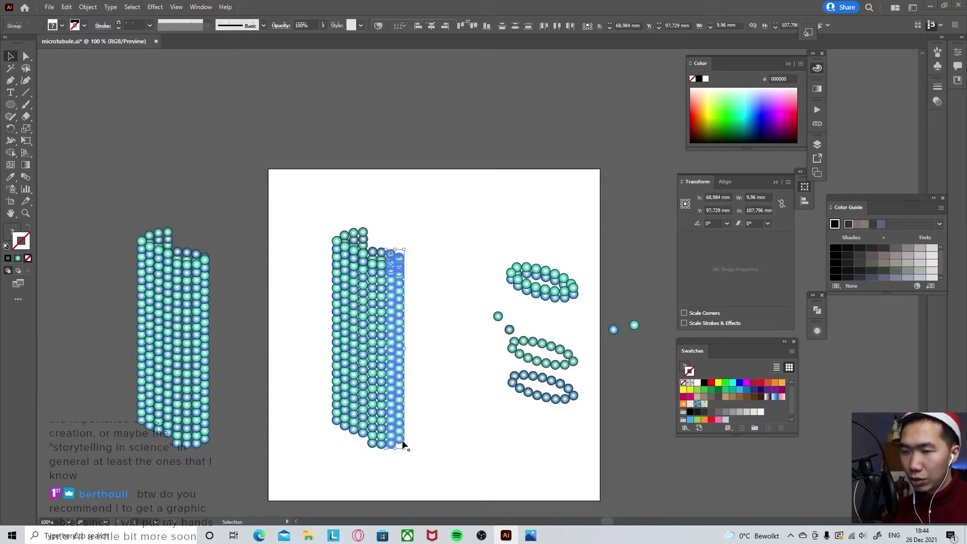
{"action": "key", "text": "Left"}
{"action": "key", "text": "Left"}
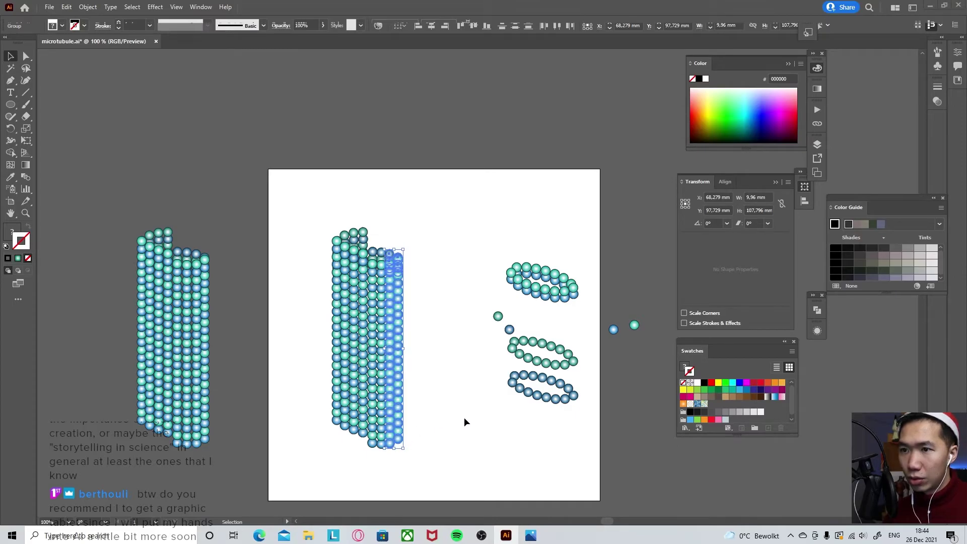
{"action": "key", "text": "Left"}
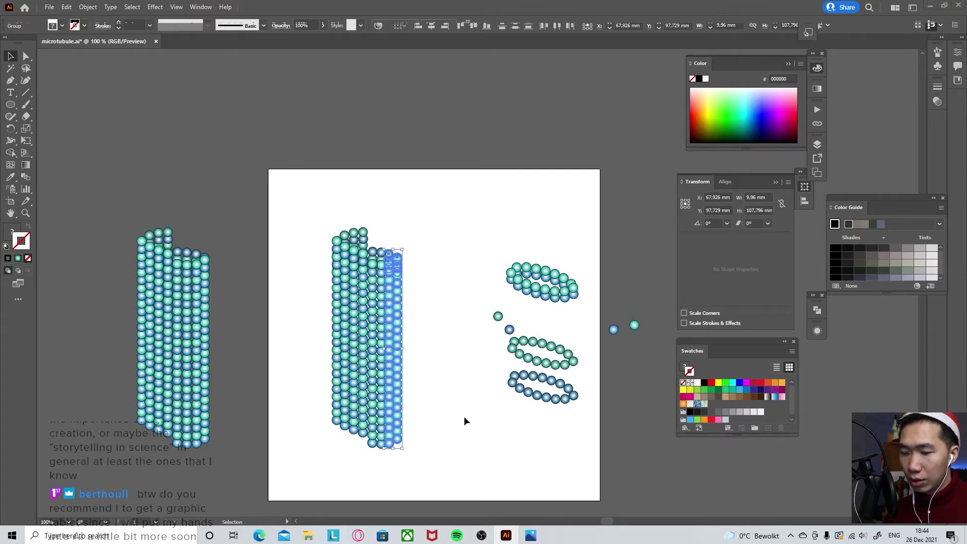
- Nudge only the outermost right column inward to about X 68.82 mm so it overlaps its neighbour more
{"action": "left_click", "coordinate": [432, 290]}
{"action": "key", "text": "ctrl+z"}
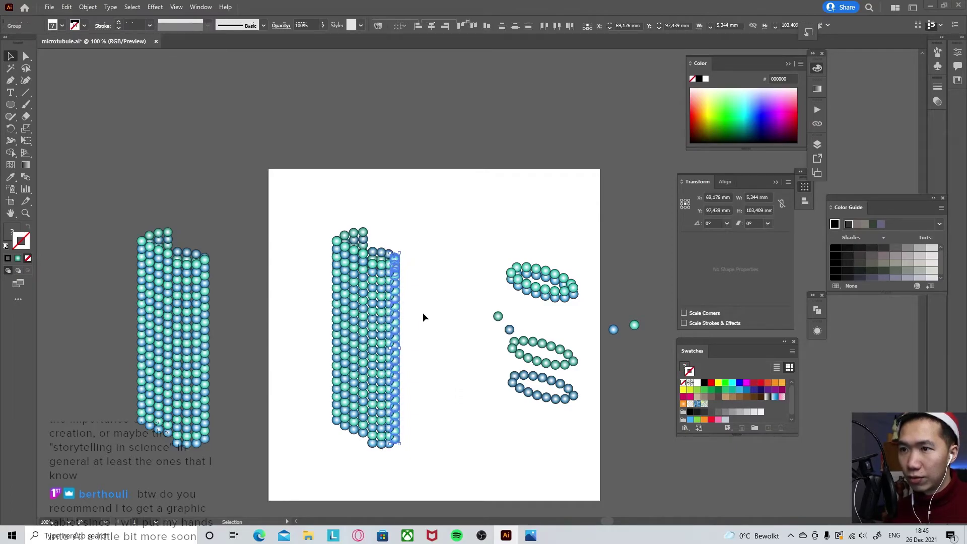
{"action": "key", "text": "ctrl"}
{"action": "left_click", "coordinate": [423, 311]}
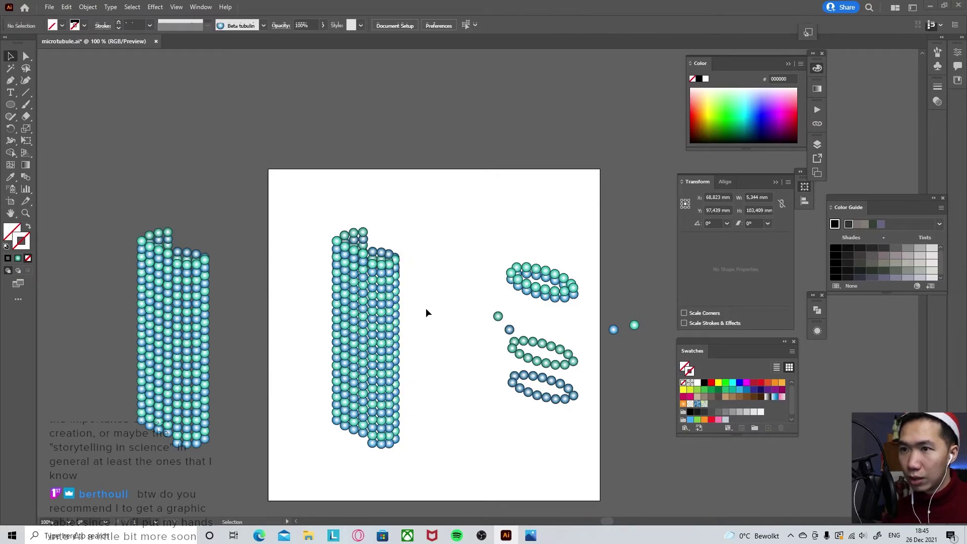
- Try deleting the dark blue spheres along the microtubule's lower back rim, and undo the deletions
{"action": "left_click", "coordinate": [389, 253]}
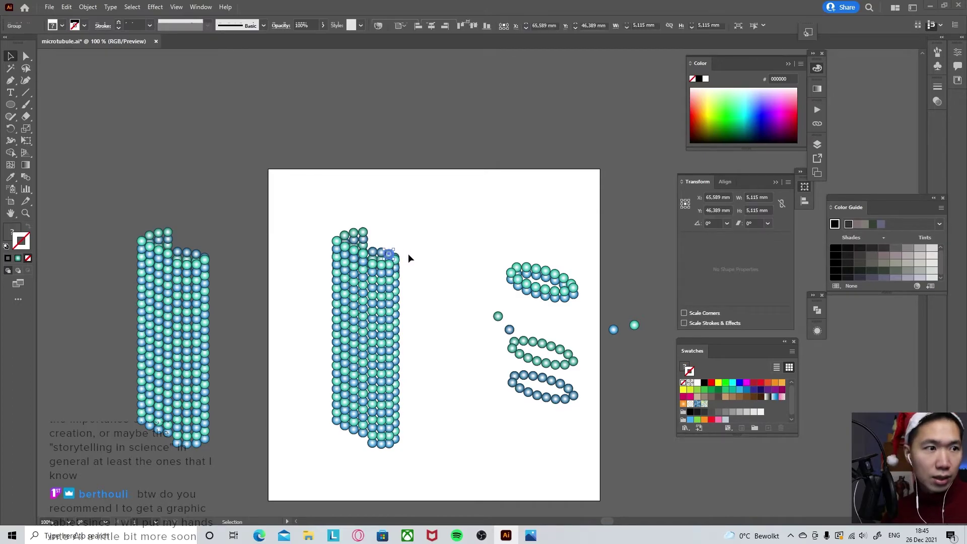
{"action": "key", "text": "Delete"}
{"action": "left_click", "coordinate": [375, 252]}
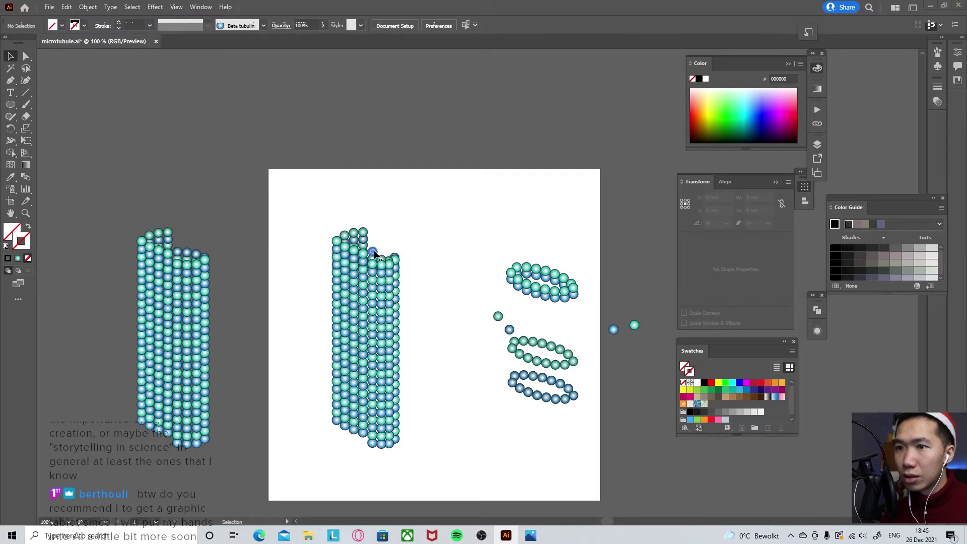
{"action": "key", "text": "Delete"}
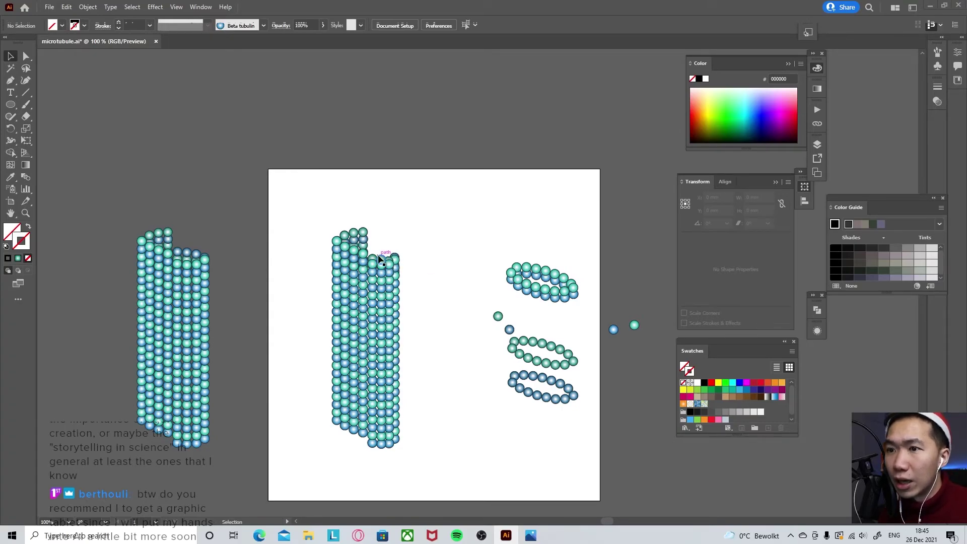
{"action": "mouse_move", "coordinate": [380, 258]}
{"action": "left_mouse_down"}
{"action": "mouse_move", "coordinate": [408, 254]}
{"action": "mouse_move", "coordinate": [396, 257]}
{"action": "left_mouse_up"}
{"action": "key", "text": "a"}
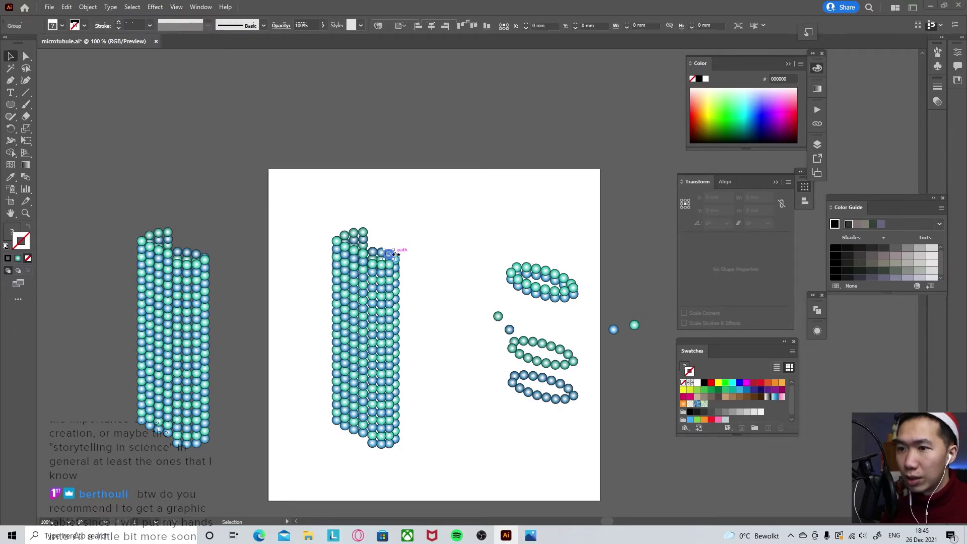
{"action": "key", "text": "v"}
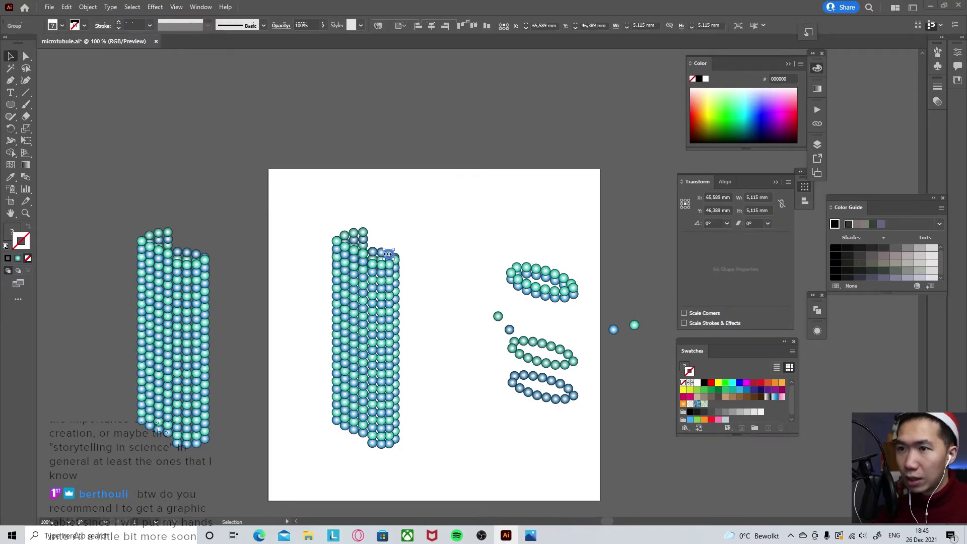
- Check the individual dark spheres in the first two rows of the microtubule's lower back rim
{"action": "left_click_drag", "start_coordinate": [381, 253], "coordinate": [381, 252]}
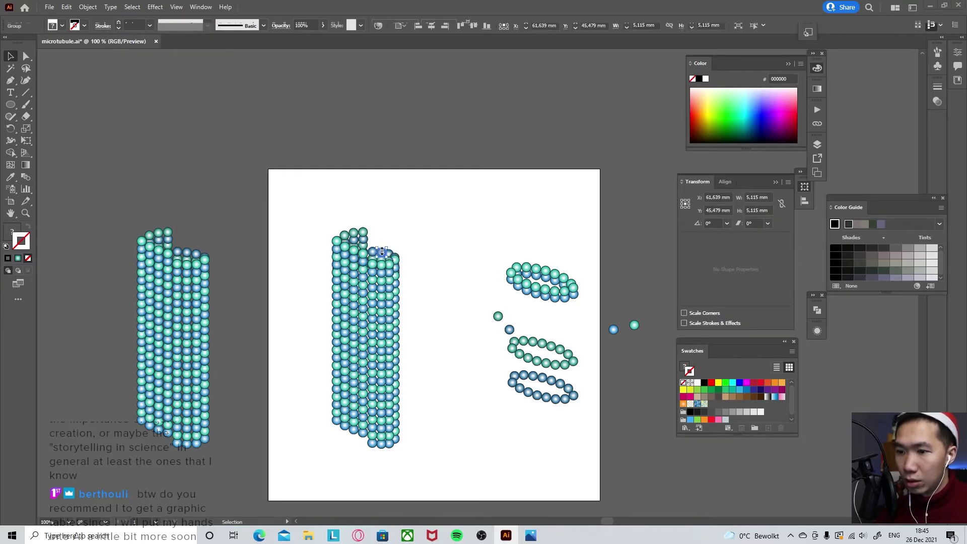
{"action": "left_click", "coordinate": [394, 237]}
{"action": "left_click", "coordinate": [375, 251]}
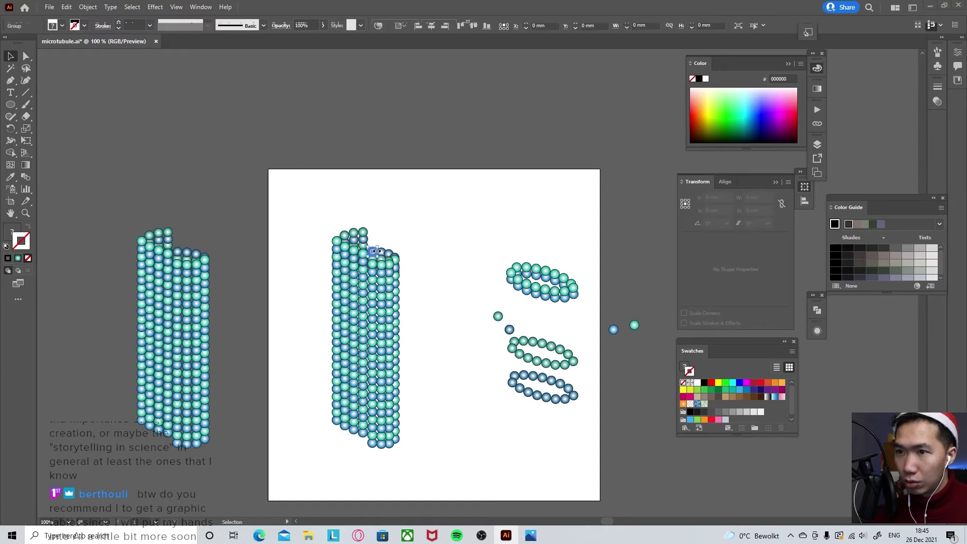
{"action": "left_click", "coordinate": [411, 243]}
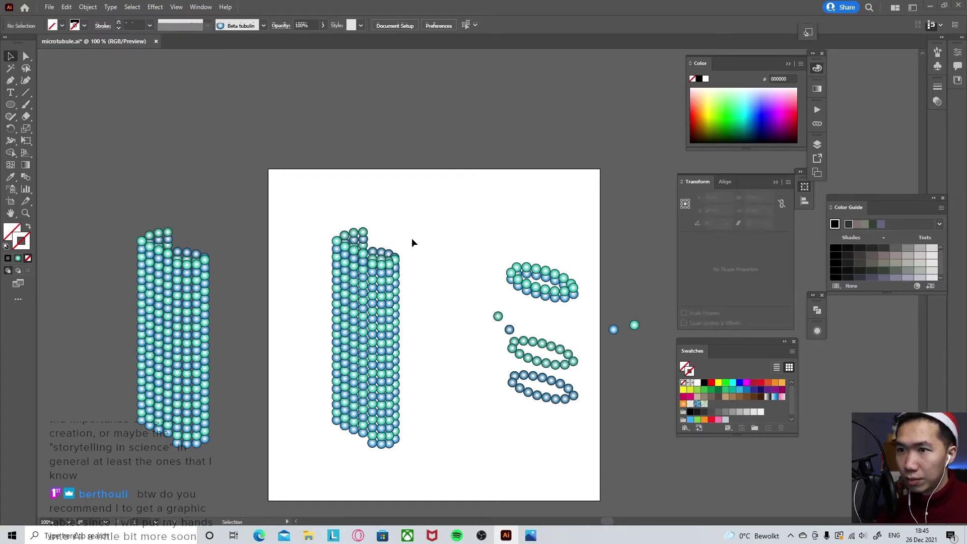
{"action": "left_click", "coordinate": [388, 257]}
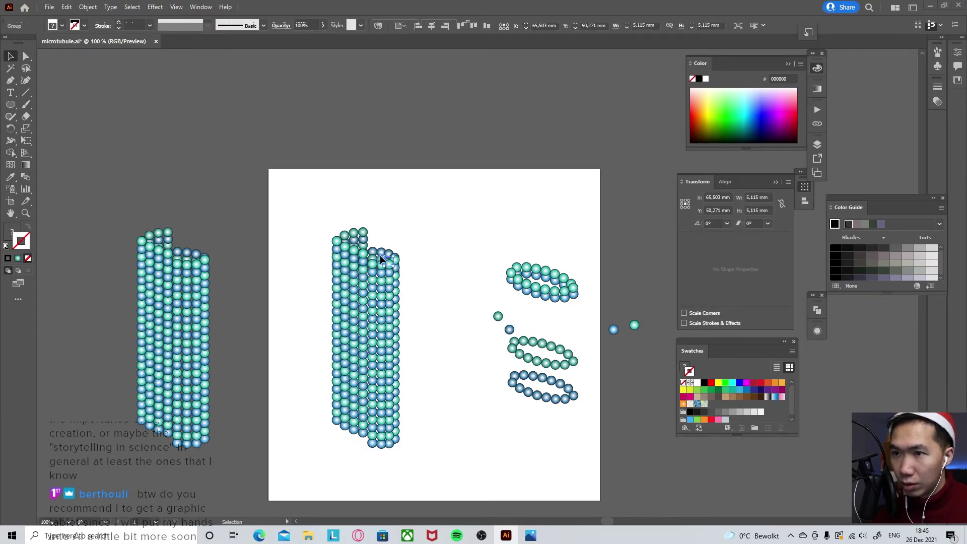
{"action": "left_click_drag", "start_coordinate": [380, 256], "coordinate": [376, 256]}
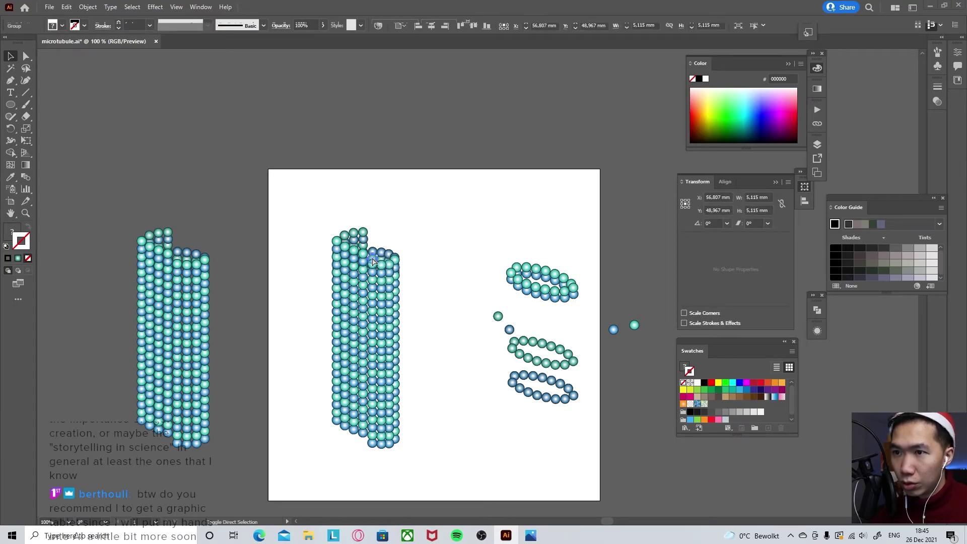
{"action": "left_click", "coordinate": [421, 235]}
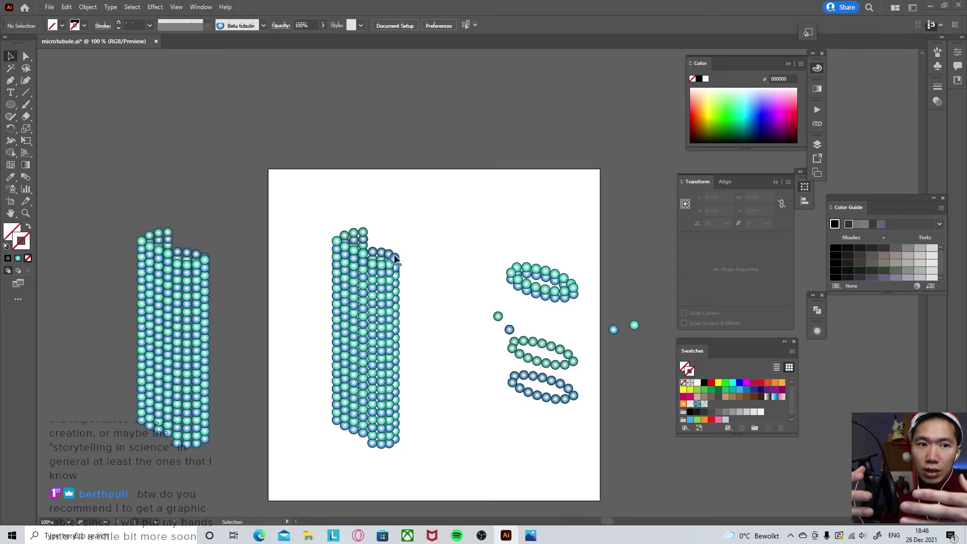
- Nudge the three outermost left columns of the microtubule slightly inward, to about X 42.42 mm
{"action": "left_click", "coordinate": [353, 234]}
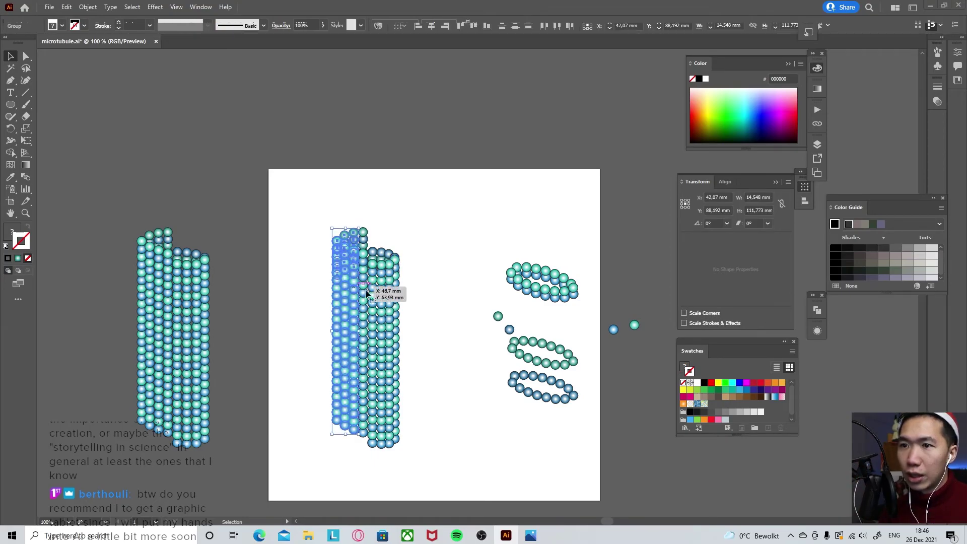
{"action": "key", "text": "Right"}
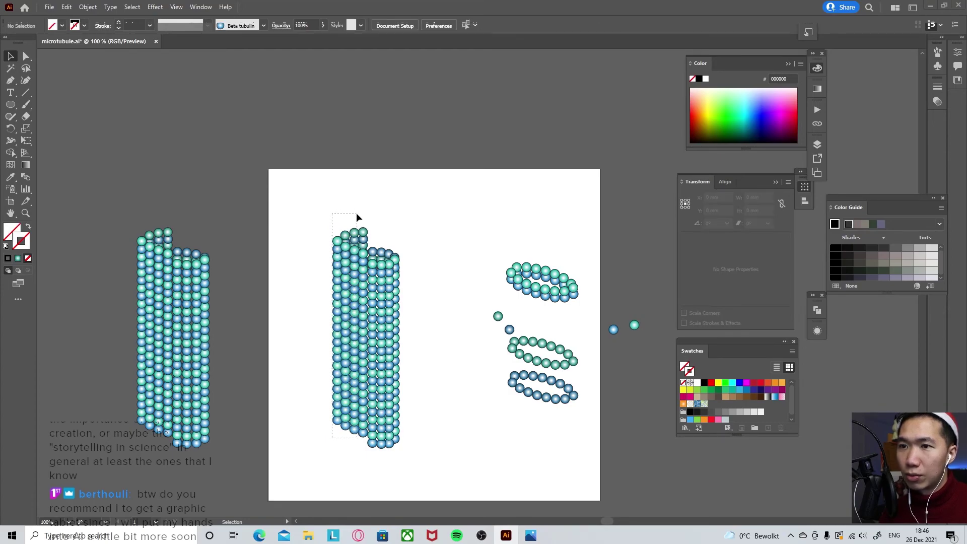
{"action": "key", "text": "ctrl"}
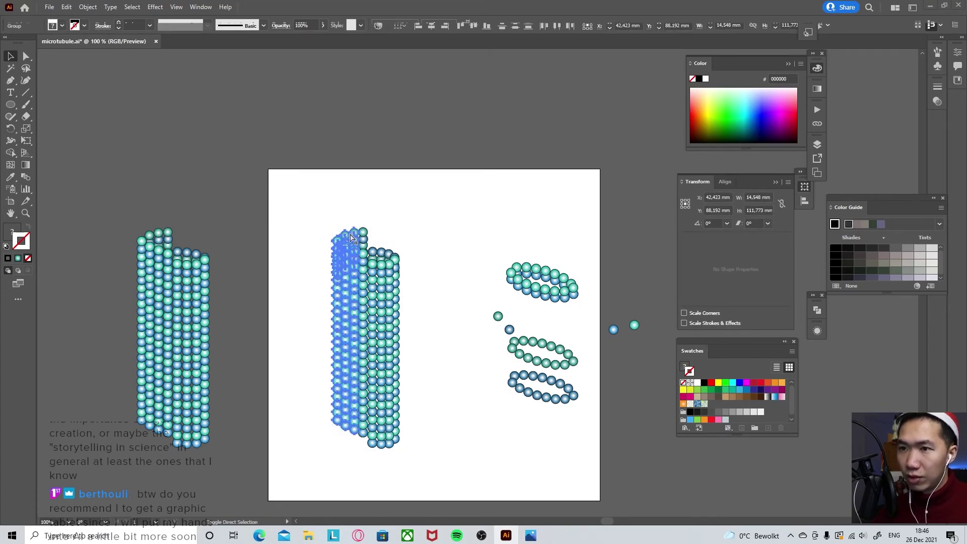
{"action": "left_click", "coordinate": [345, 226]}
- Nudge the two outermost left columns inward to about X 41.05 mm at their original height, and select the outermost left column
{"action": "left_click", "coordinate": [346, 232]}
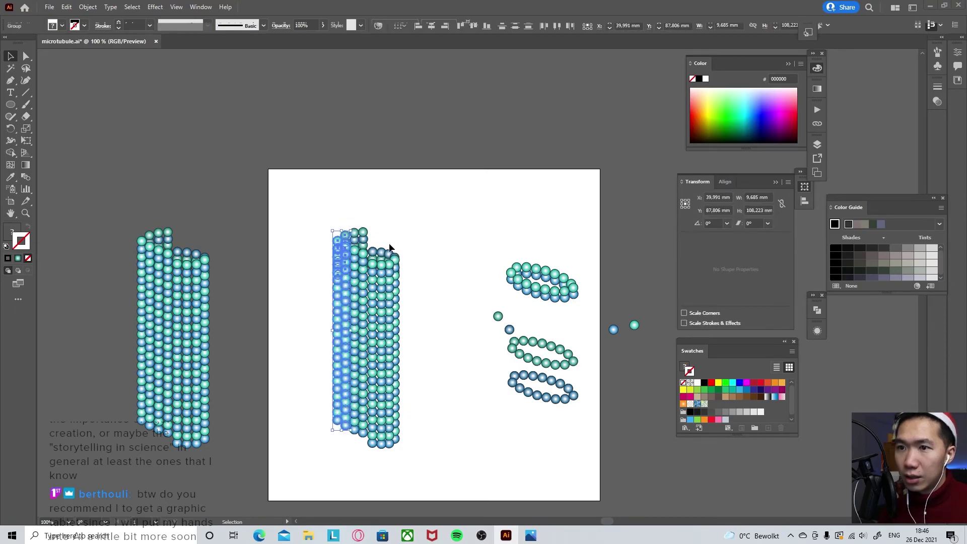
{"action": "key", "text": "Right"}
{"action": "key", "text": "Right"}
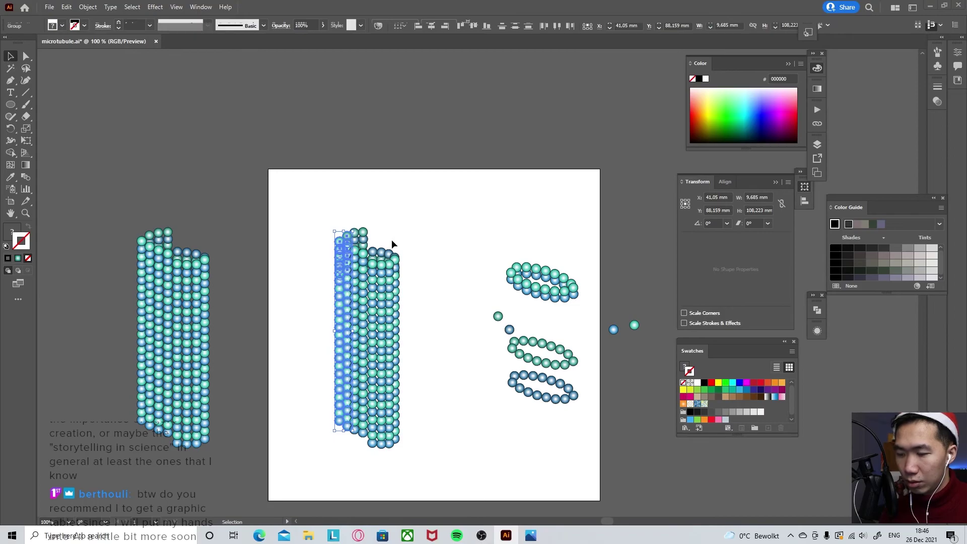
{"action": "key", "text": "Up"}
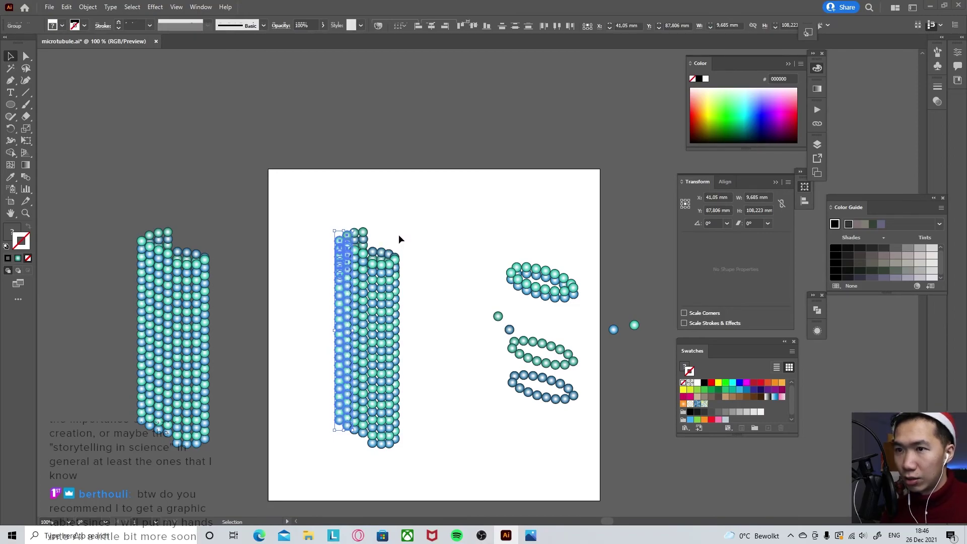
{"action": "left_click", "coordinate": [399, 238]}
{"action": "left_click_drag", "start_coordinate": [320, 446], "coordinate": [339, 221]}
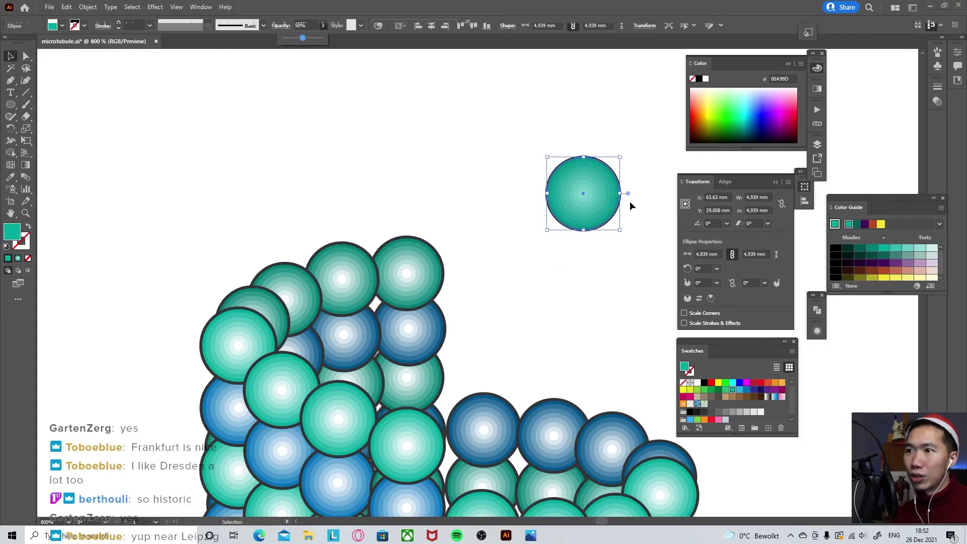
- Place the 50% opacity teal circle over the uppermost teal back sphere beside the seam and shrink it to about 4.59 mm to fit
{"action": "left_click_drag", "start_coordinate": [606, 199], "coordinate": [433, 279]}
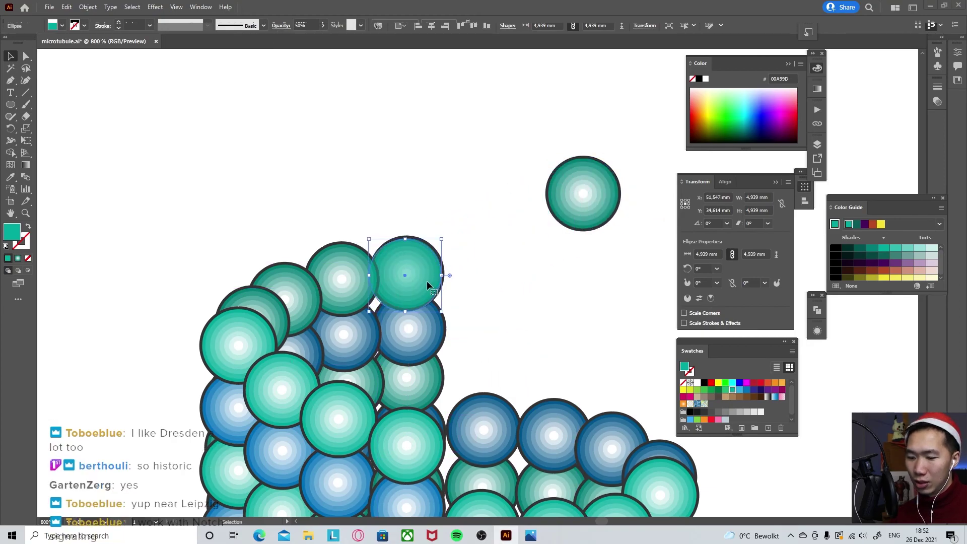
{"action": "scroll", "coordinate": [427, 280], "scroll_direction": "up", "scroll_amount": 3}
{"action": "left_click_drag", "start_coordinate": [417, 275], "coordinate": [424, 263]}
{"action": "left_click_drag", "start_coordinate": [479, 157], "coordinate": [464, 171]}
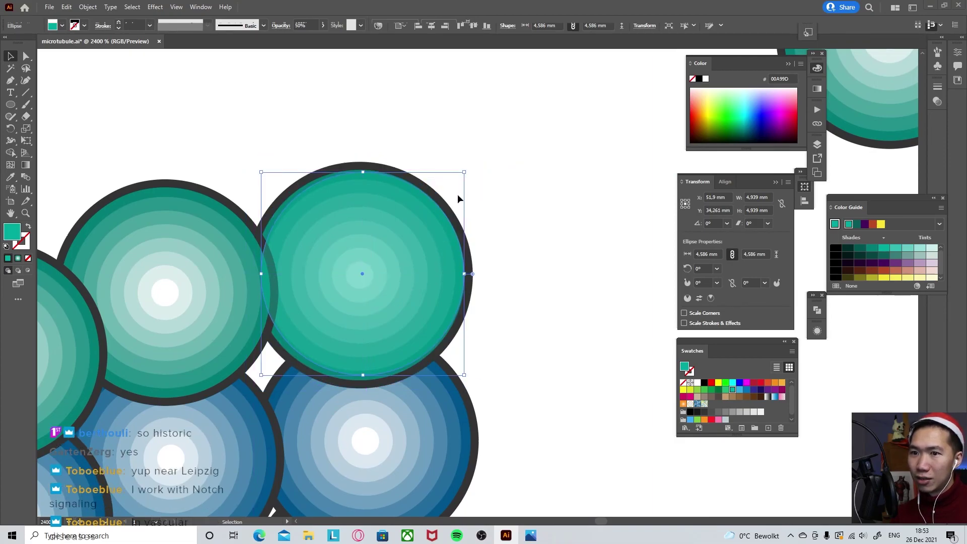
{"action": "mouse_move", "coordinate": [261, 375]}
{"action": "left_mouse_down"}
{"action": "mouse_move", "coordinate": [237, 386]}
{"action": "mouse_move", "coordinate": [262, 376]}
{"action": "left_mouse_up"}
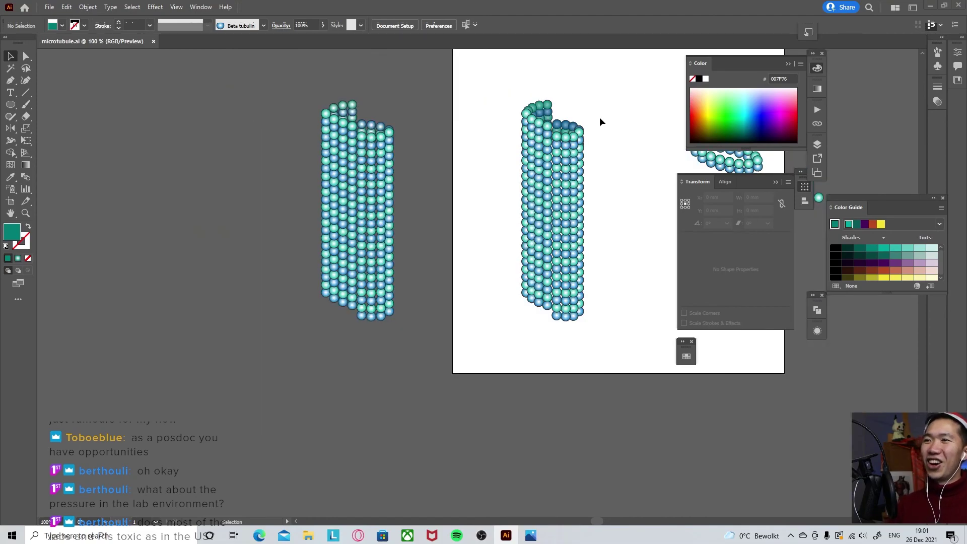